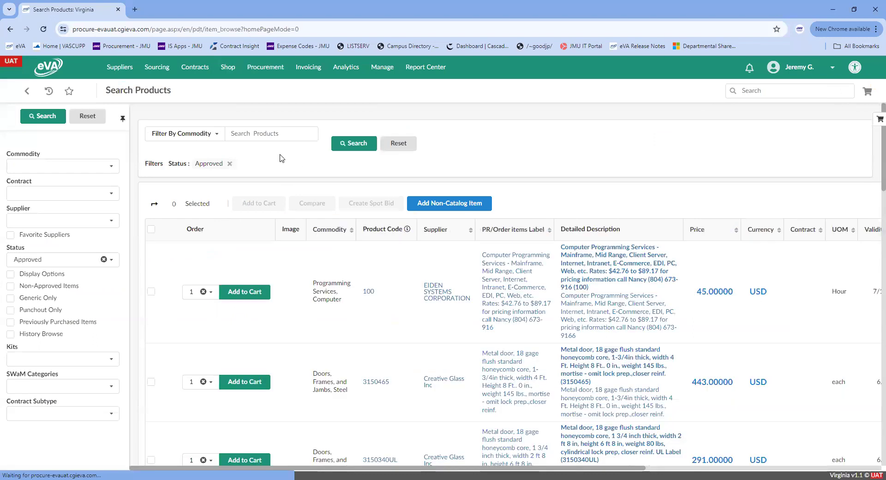
Search the products for "tsrc - jmu" and open The Supply Room Companies JMU-only punchout catalog.
{"action": "left_click", "coordinate": [267, 133]}
{"action": "type", "text": "tsrc - jmu"}
{"action": "key", "text": "Return"}
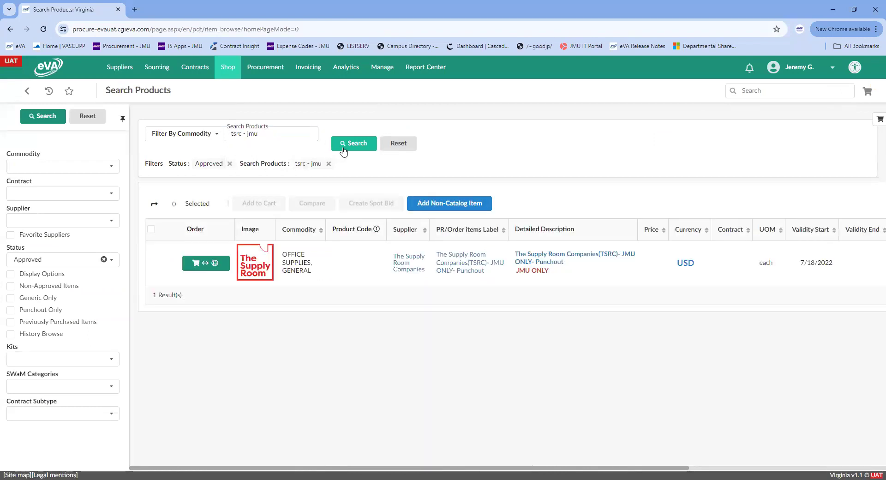
{"action": "left_click", "coordinate": [207, 267]}
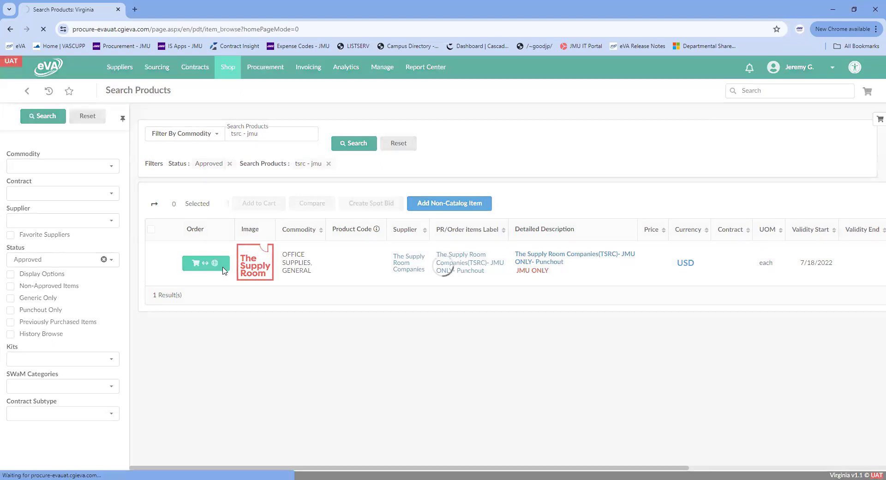
Search The Supply Room catalog for "pens".
{"action": "left_click", "coordinate": [401, 85]}
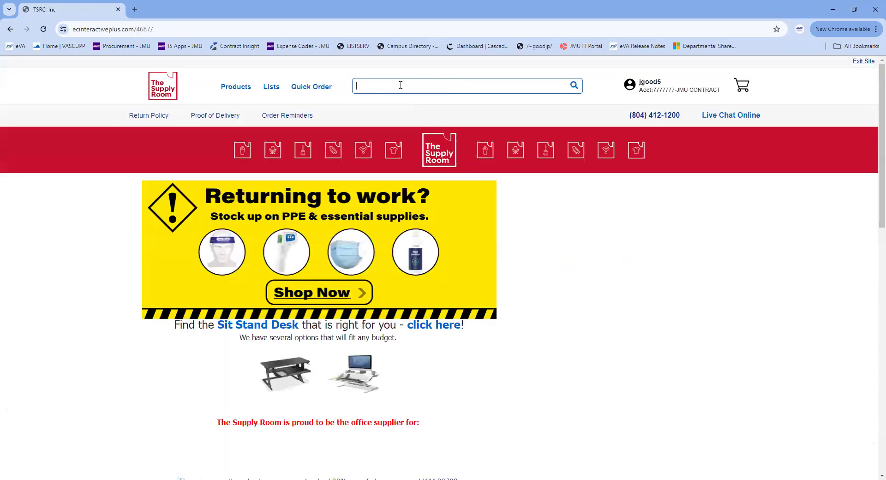
{"action": "type", "text": "pens"}
{"action": "key", "text": "Return"}
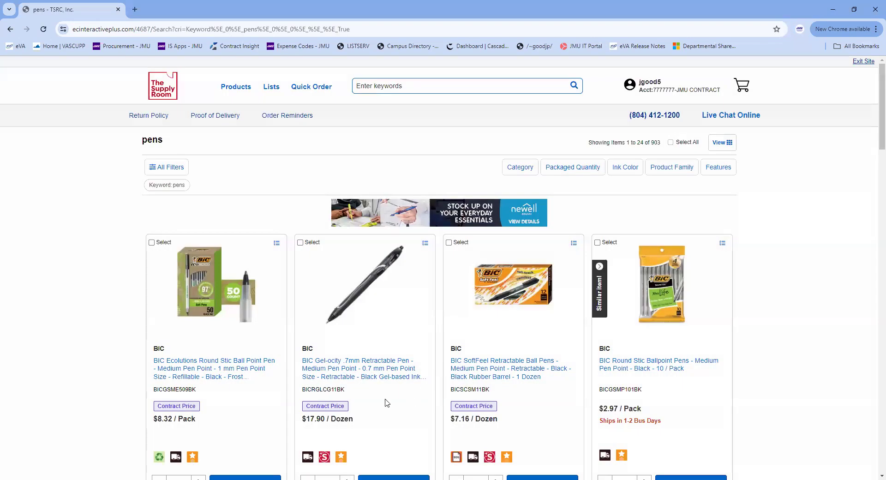
Add the BIC Gel-ocity, Round Stic 10-pack and SoftFeel pens to the supplier cart, one of each, and submit the cart.
{"action": "scroll", "coordinate": [402, 387], "scroll_direction": "down", "scroll_amount": 2}
{"action": "left_click", "coordinate": [427, 396]}
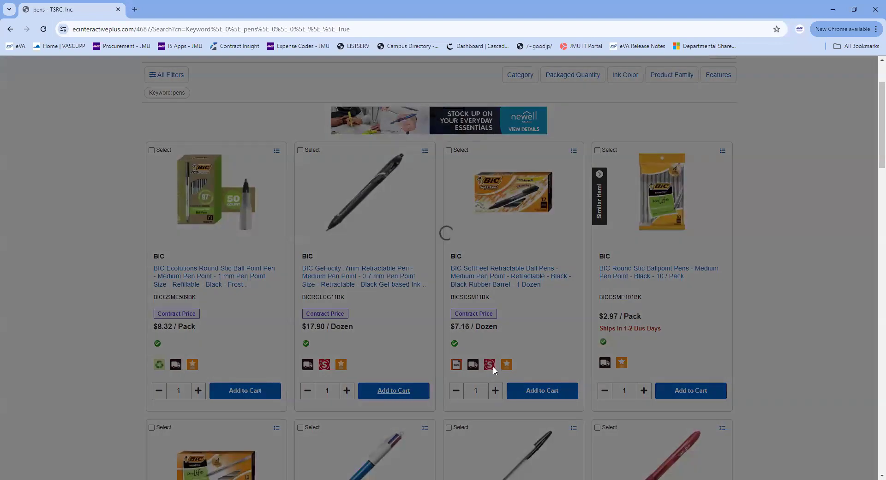
{"action": "left_click", "coordinate": [654, 392]}
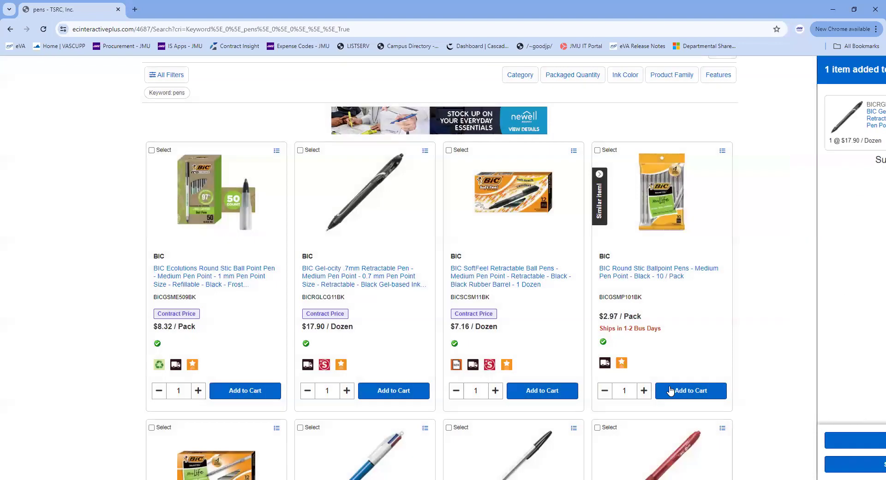
{"action": "left_click", "coordinate": [659, 391]}
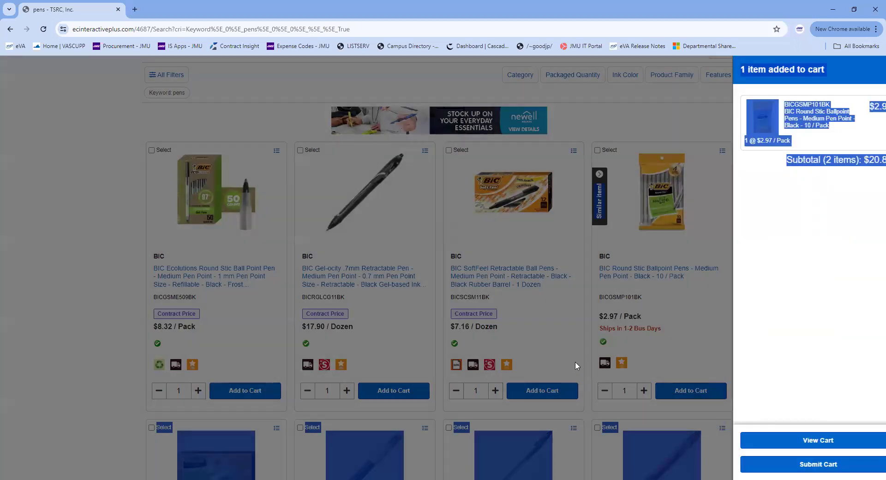
{"action": "left_click", "coordinate": [556, 392]}
{"action": "left_click", "coordinate": [555, 391]}
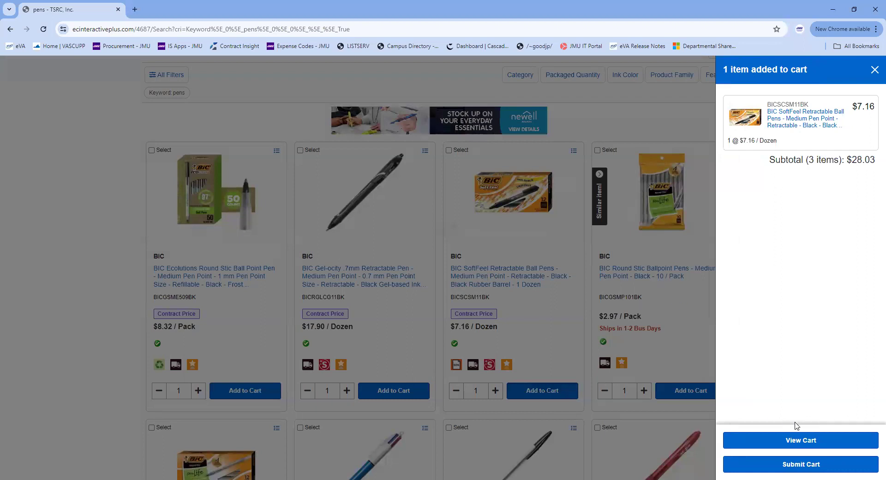
{"action": "left_click", "coordinate": [784, 467]}
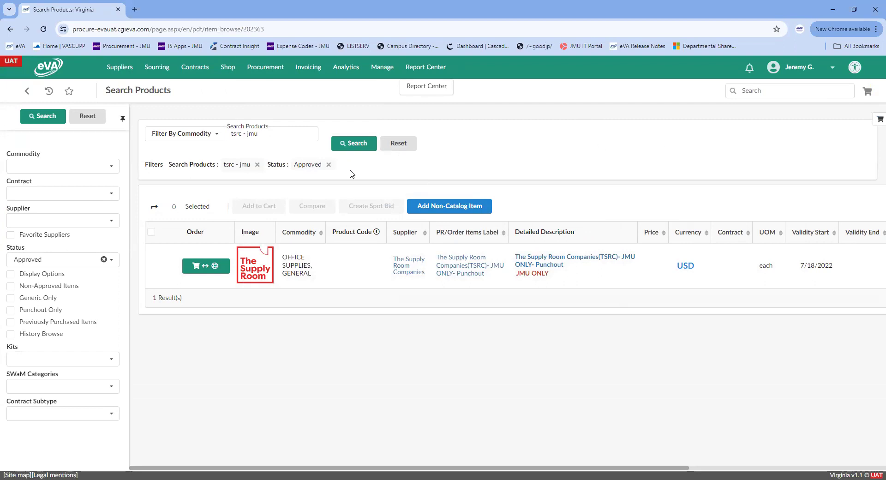
Select the requisition named Req. 7/26/2024 as the active shopping cart and check it out.
{"action": "left_click", "coordinate": [875, 124]}
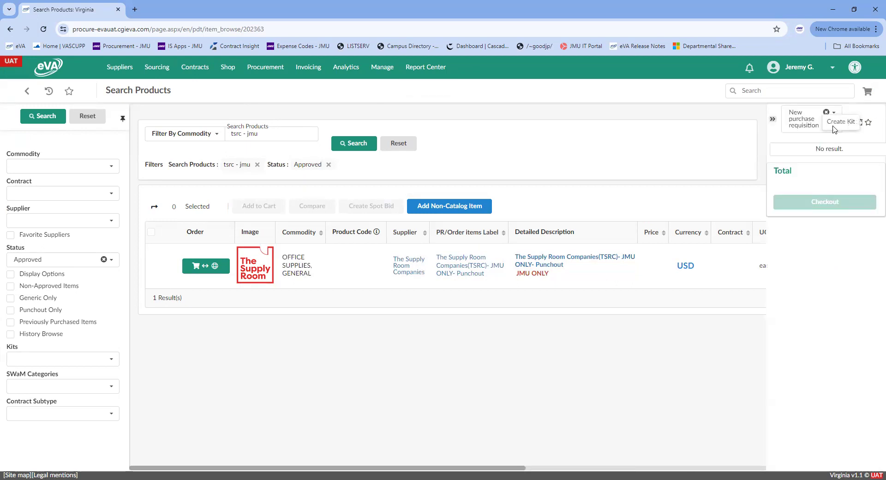
{"action": "left_click", "coordinate": [805, 122]}
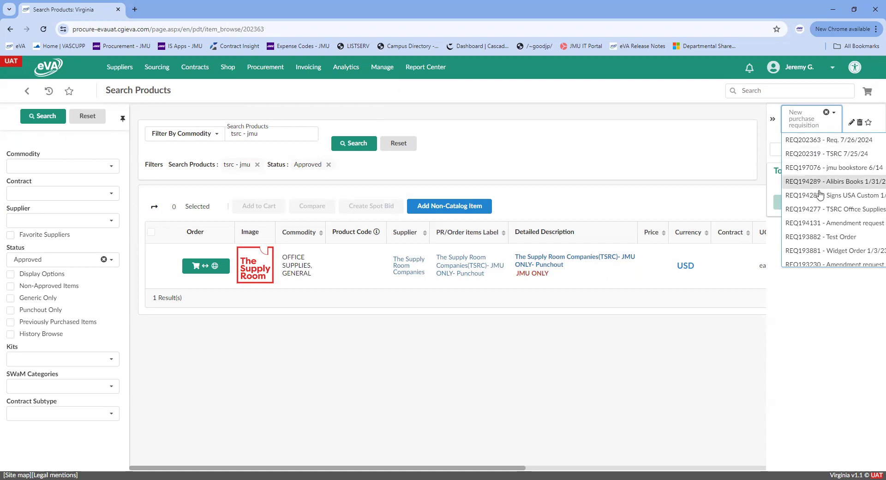
{"action": "left_click", "coordinate": [808, 141]}
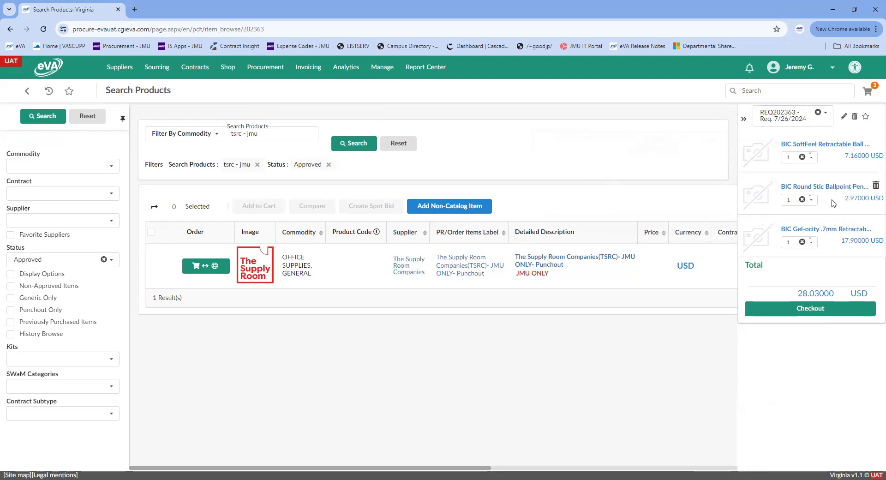
{"action": "left_click", "coordinate": [803, 313]}
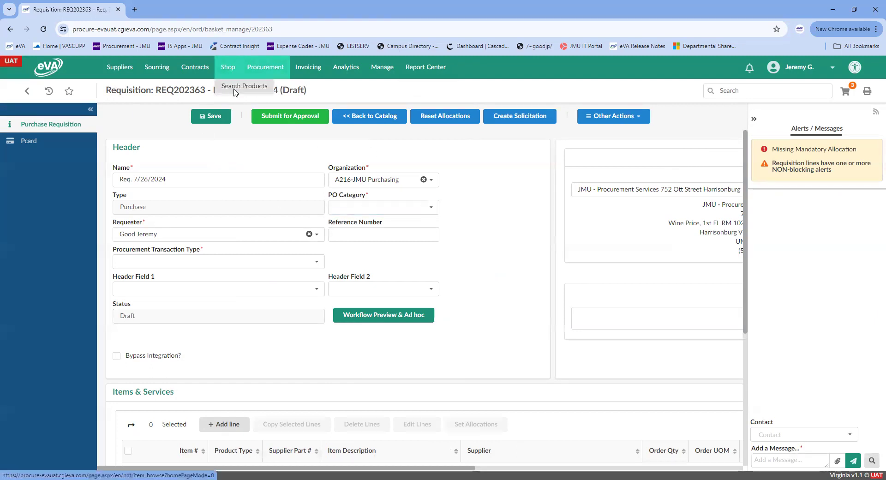
Return to the product search and reopen The Supply Room punchout with the Req. 7/26/2024 cart active.
{"action": "left_click", "coordinate": [234, 90]}
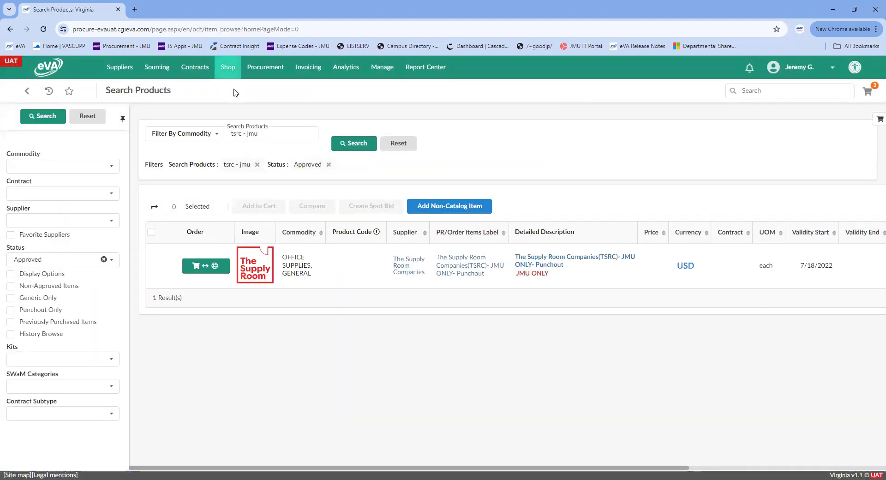
{"action": "left_click", "coordinate": [879, 119]}
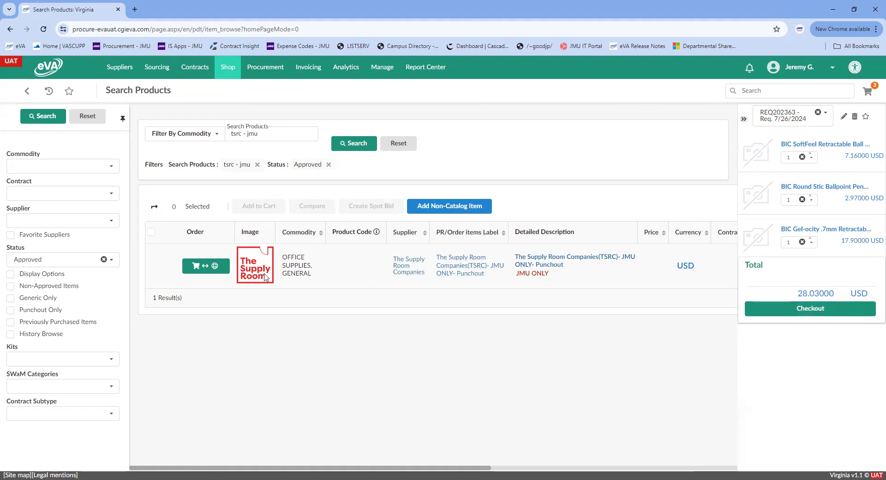
{"action": "left_click", "coordinate": [205, 268]}
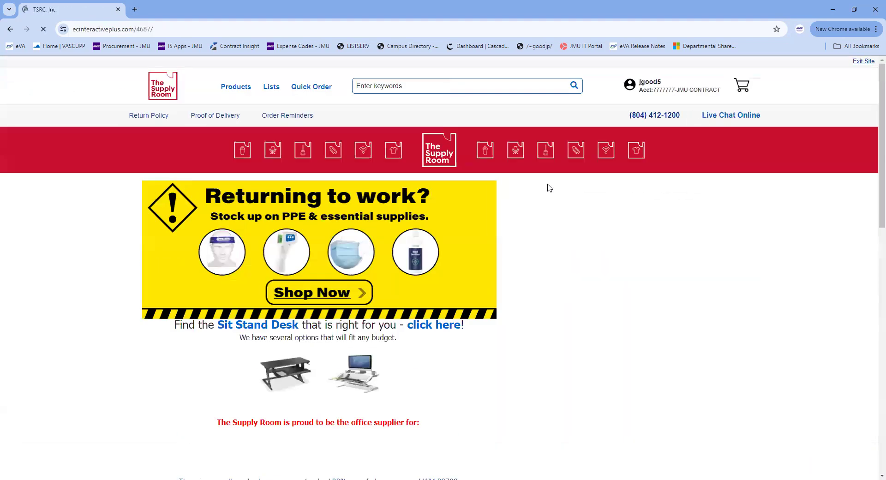
Search for "notebook", add one Rediform Xtreme White Notebook to the supplier cart and submit the cart.
{"action": "left_click", "coordinate": [377, 88]}
{"action": "type", "text": "notebook"}
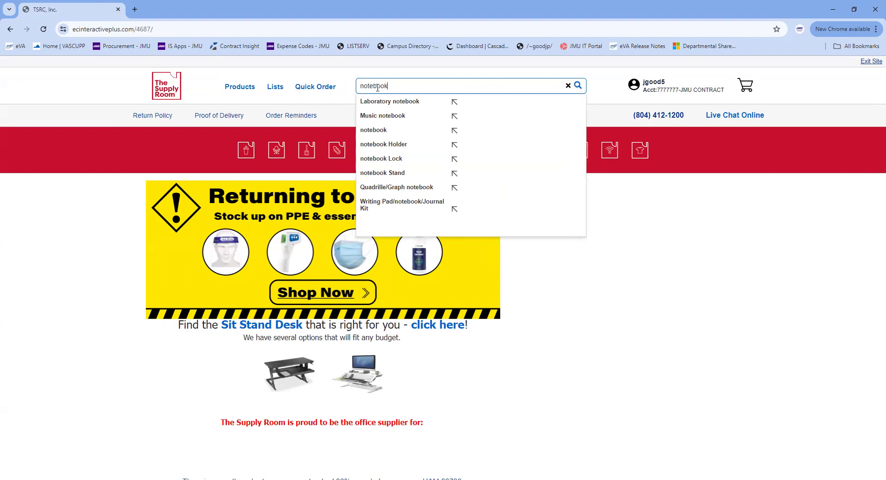
{"action": "key", "text": "Return"}
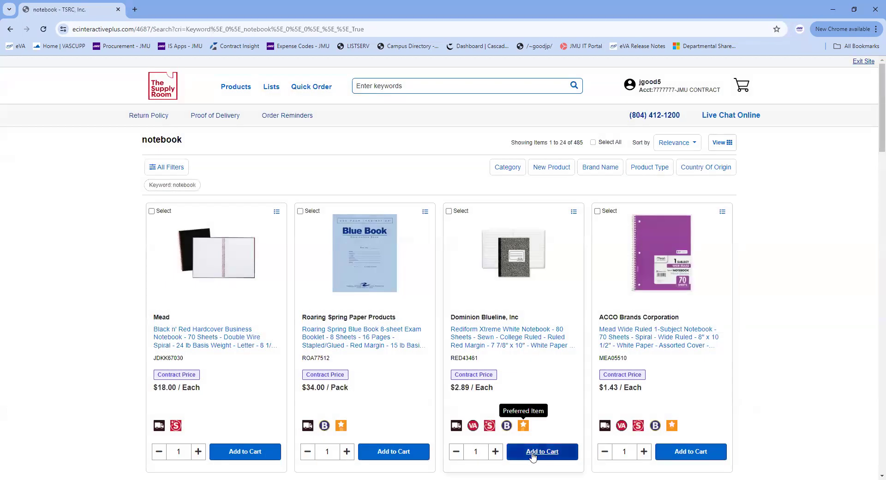
{"action": "left_click", "coordinate": [532, 454]}
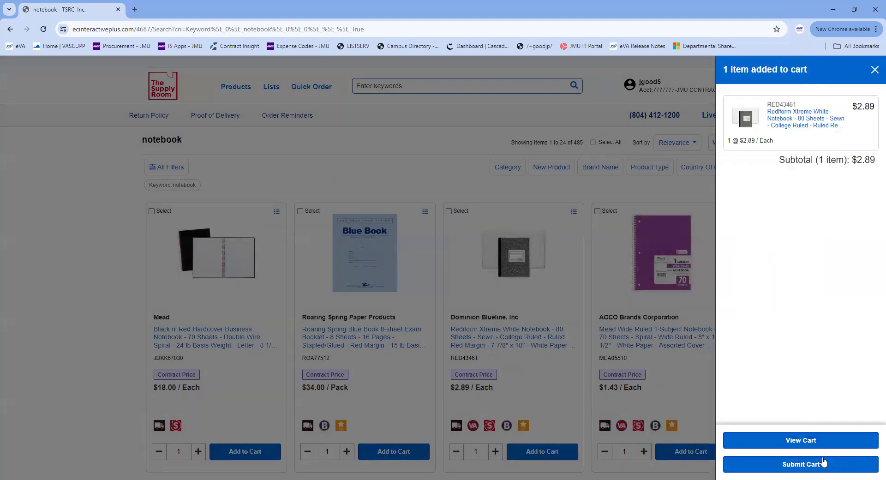
{"action": "left_click", "coordinate": [823, 461]}
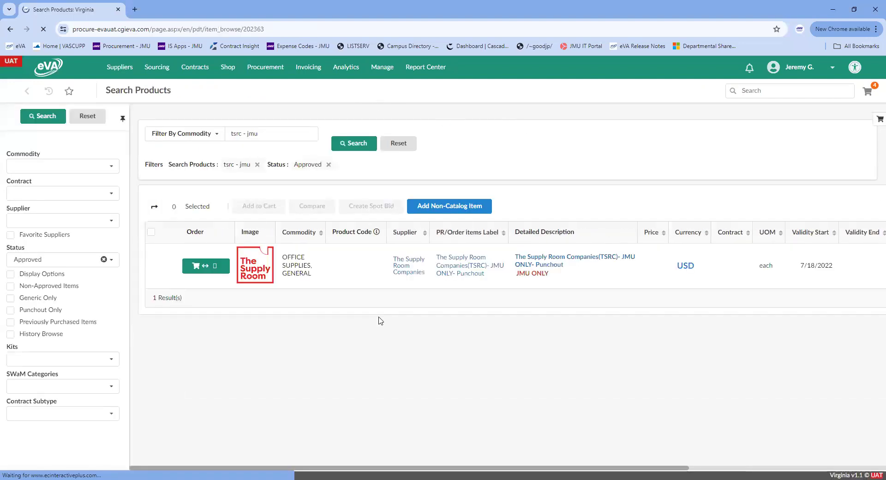
Rename the active requisition in the shopping cart to "TSRC 7/26/2024" and save the name.
{"action": "left_click", "coordinate": [878, 120]}
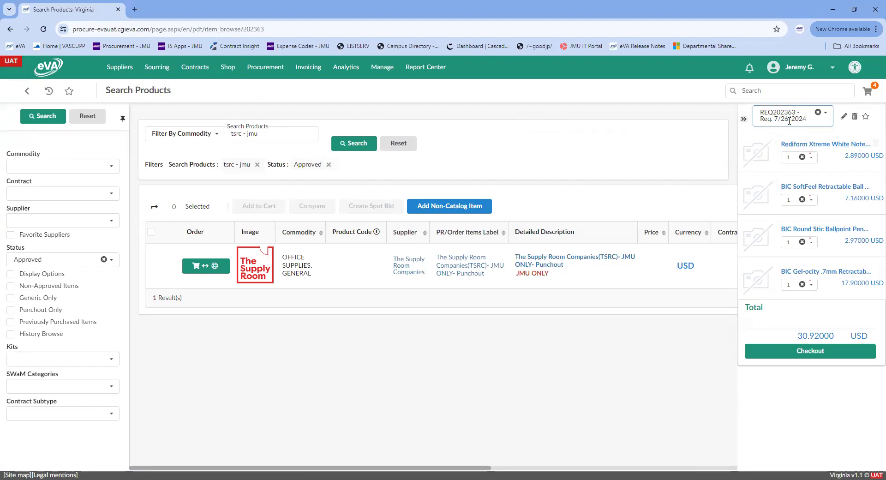
{"action": "left_click", "coordinate": [843, 117]}
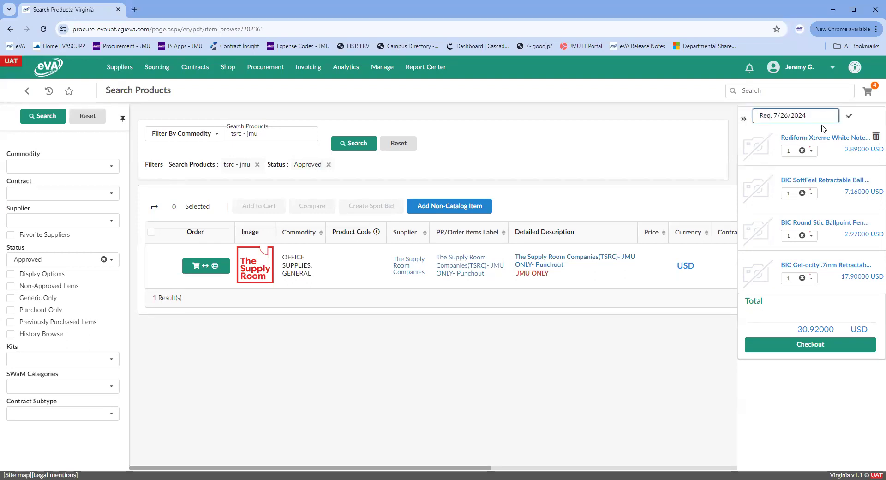
{"action": "left_click", "coordinate": [772, 116]}
{"action": "key", "text": "BackSpace"}
{"action": "key", "text": "BackSpace"}
{"action": "key", "text": "BackSpace"}
{"action": "key", "text": "BackSpace"}
{"action": "key", "text": "BackSpace"}
{"action": "type", "text": "TSR C"}
{"action": "left_click", "coordinate": [850, 119]}
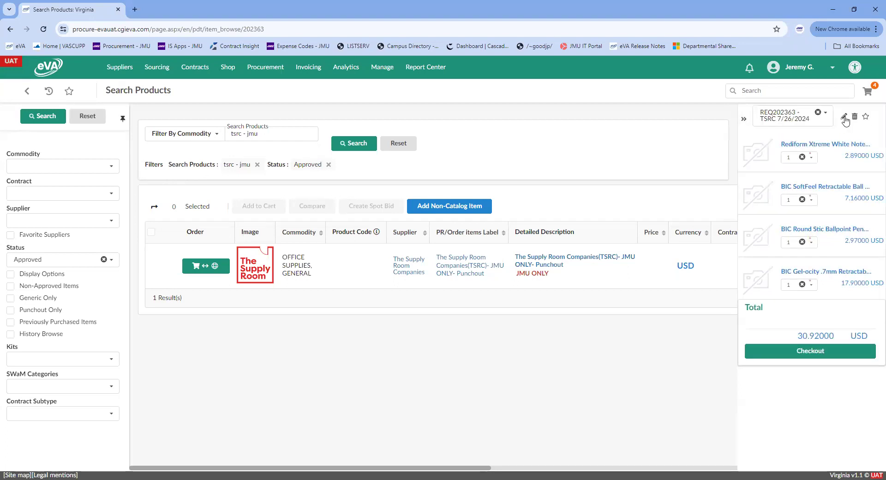
Switch the shopping cart to a new purchase requisition.
{"action": "left_click", "coordinate": [787, 116]}
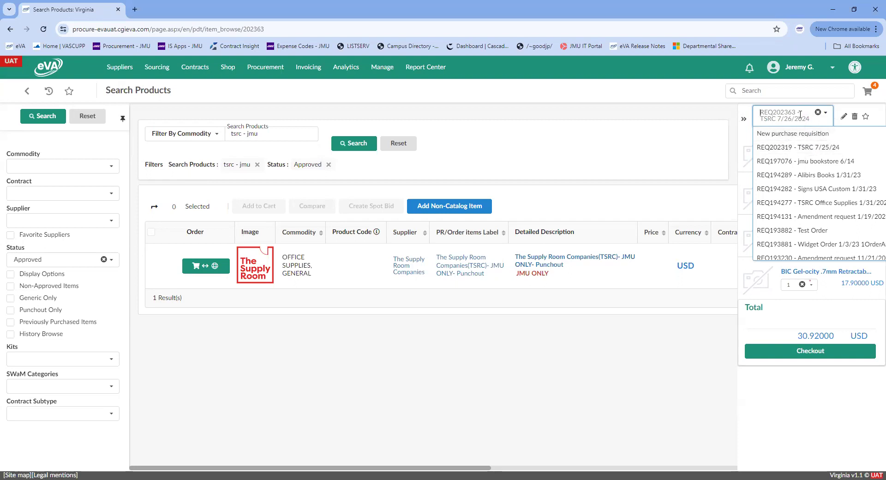
{"action": "left_click", "coordinate": [789, 134]}
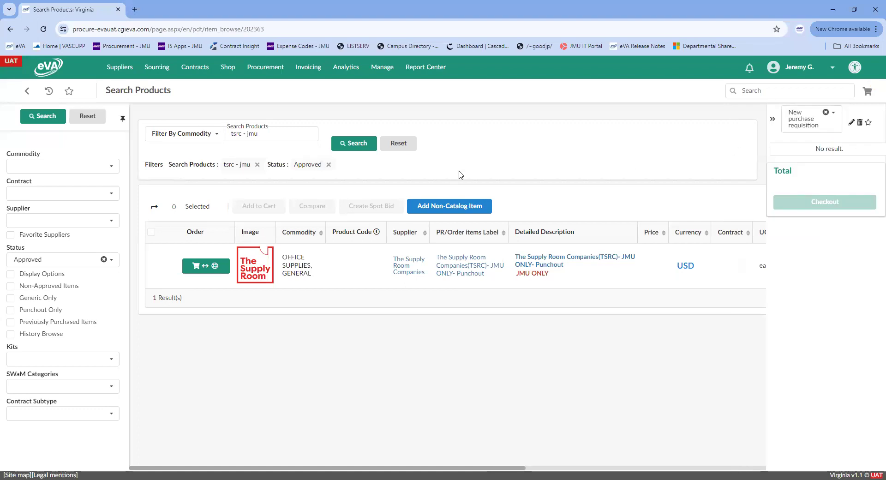
Search the products for "dell", limit the results to punchout only, and open the Dell Technologies Punchout Catalog.
{"action": "triple_click", "coordinate": [269, 135]}
{"action": "type", "text": "d"}
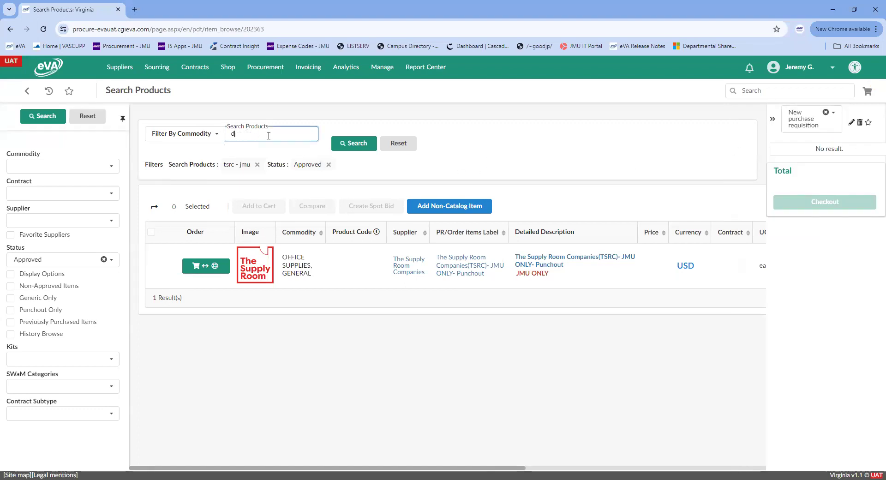
{"action": "key", "text": "Return"}
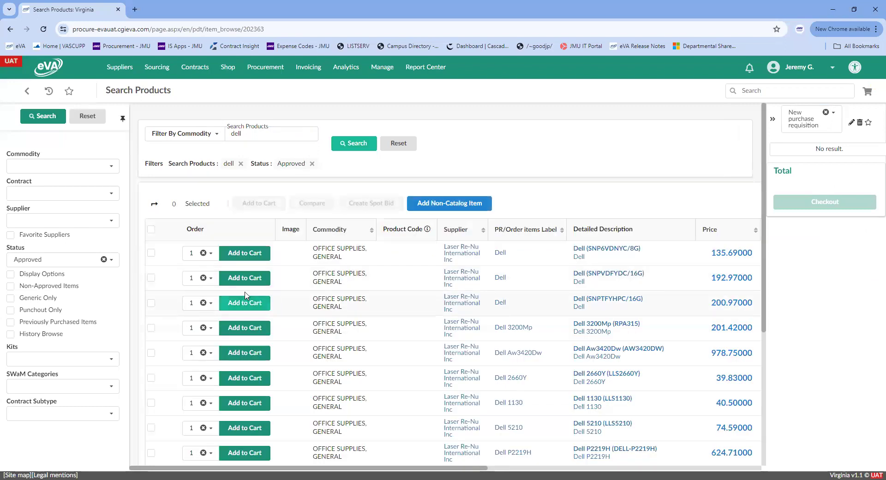
{"action": "left_click", "coordinate": [10, 310]}
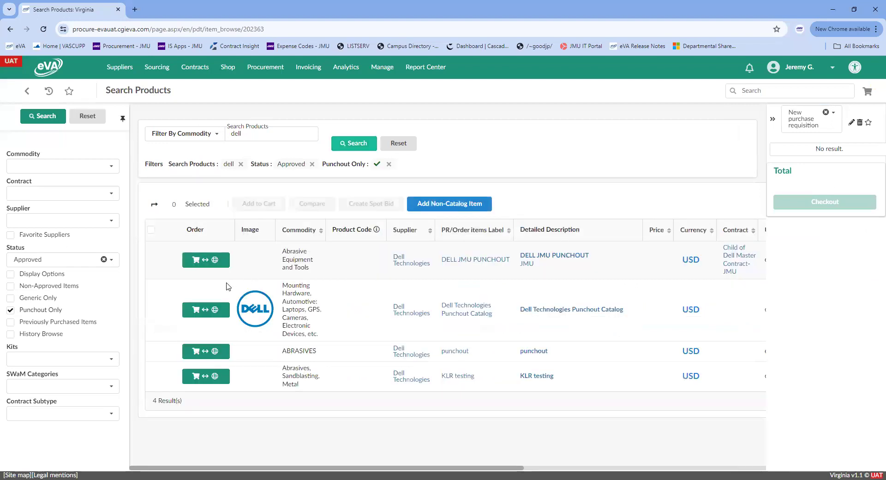
{"action": "left_click", "coordinate": [204, 312]}
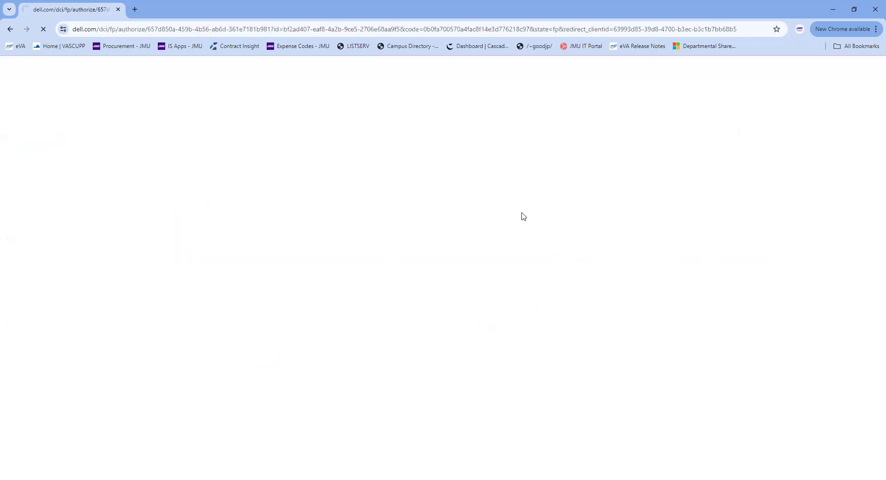
Add the Dell OptiPlex 7020 Plus and OptiPlex 7420 AIO configurations to the Dell cart and open the cart.
{"action": "left_click", "coordinate": [760, 261]}
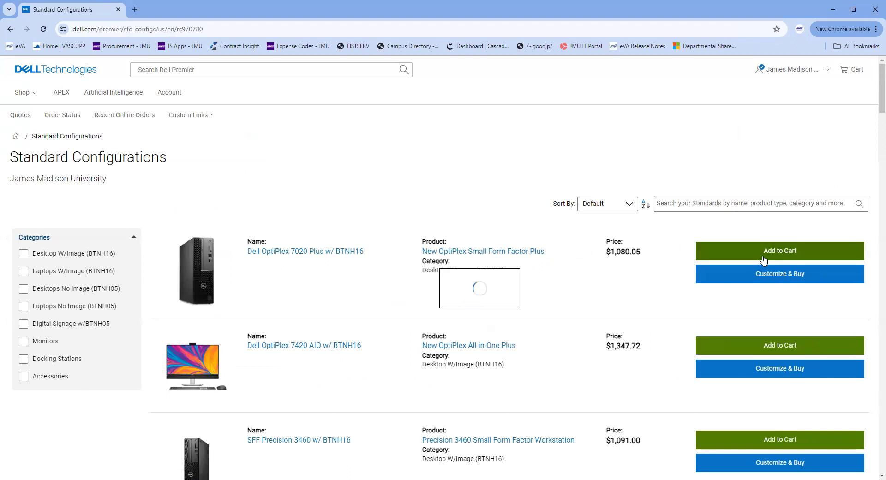
{"action": "left_click", "coordinate": [791, 345]}
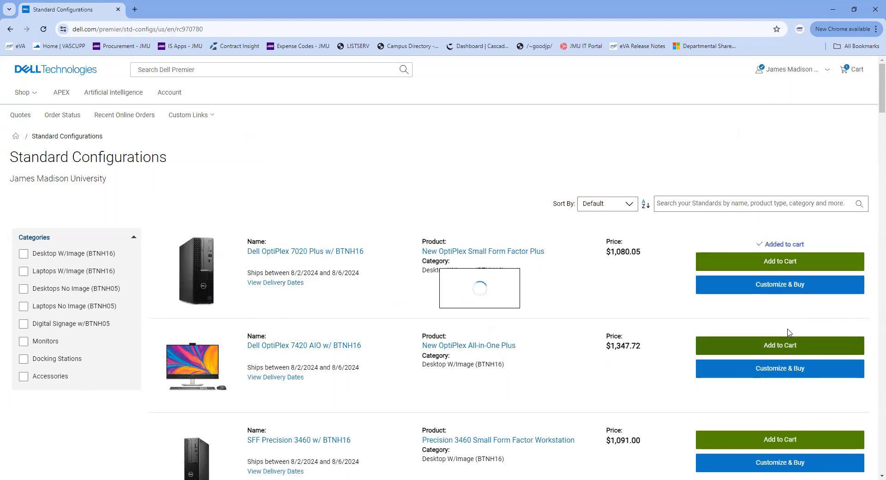
{"action": "left_click", "coordinate": [853, 78]}
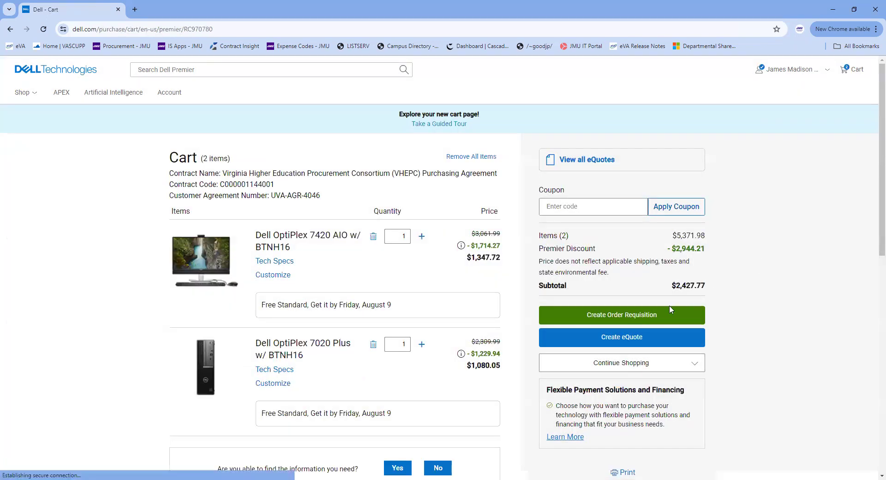
Create an order requisition from the Dell cart and confirm trade compliance for office use with no export outside the United States.
{"action": "left_click", "coordinate": [586, 315]}
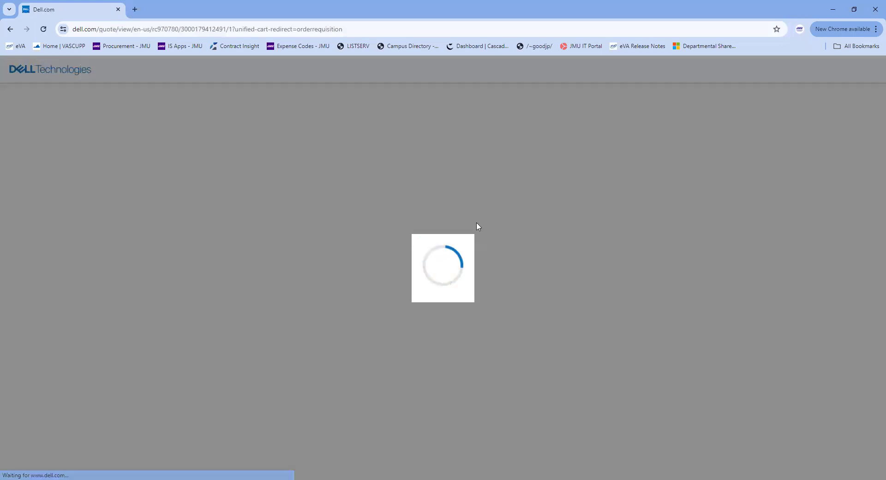
{"action": "scroll", "coordinate": [330, 317], "scroll_direction": "down", "scroll_amount": 2}
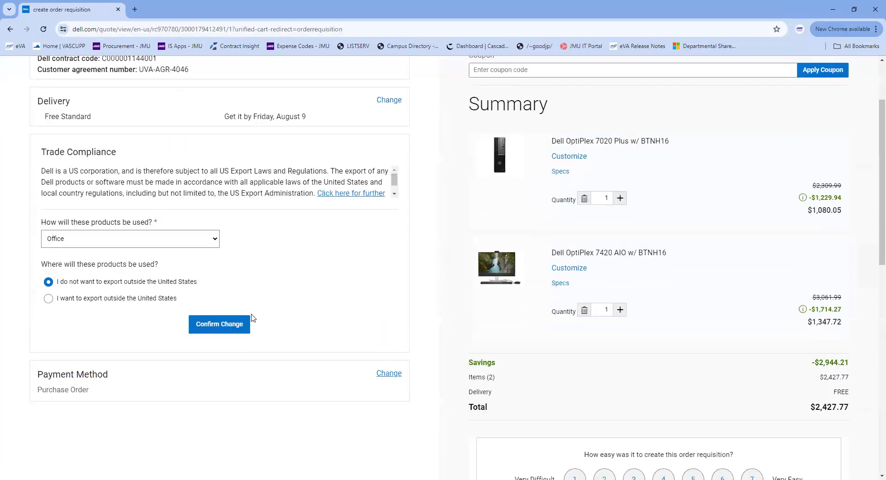
{"action": "left_click", "coordinate": [220, 325]}
{"action": "scroll", "coordinate": [723, 246], "scroll_direction": "down", "scroll_amount": 5}
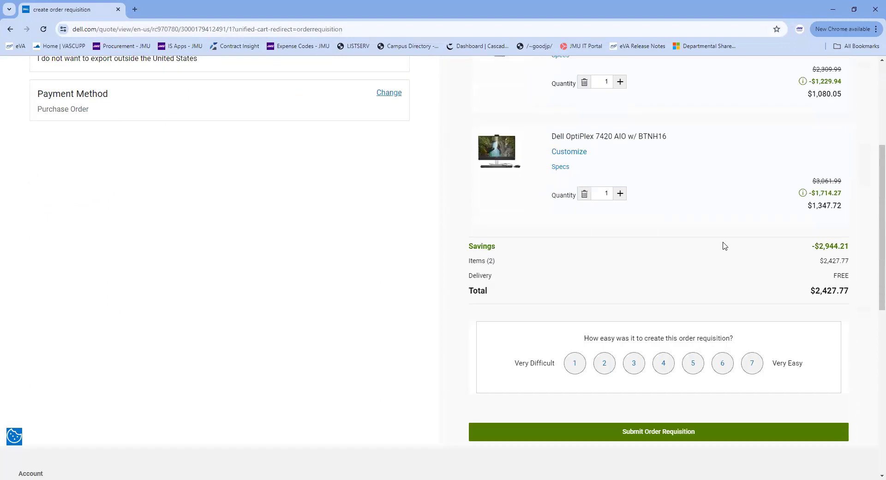
Submit the Dell order requisition and load the "Req. 7/26/2024" requisition into the eVA shopping cart.
{"action": "left_click", "coordinate": [715, 322]}
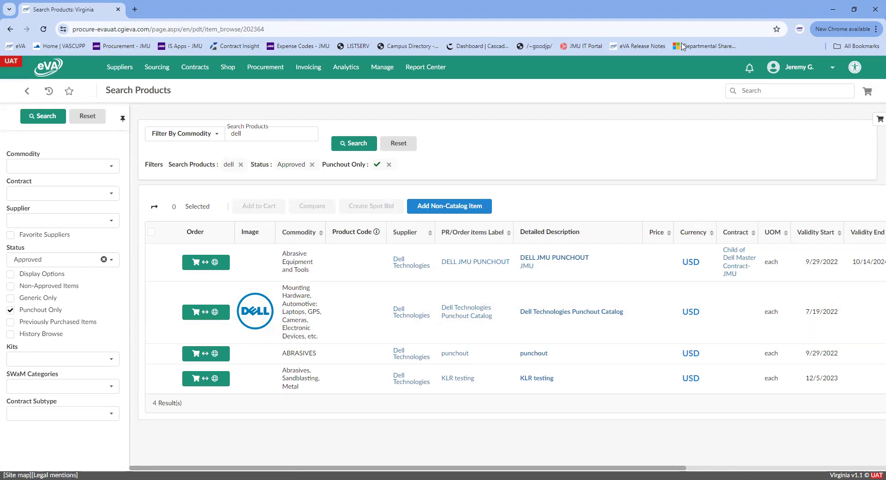
{"action": "left_click", "coordinate": [875, 123]}
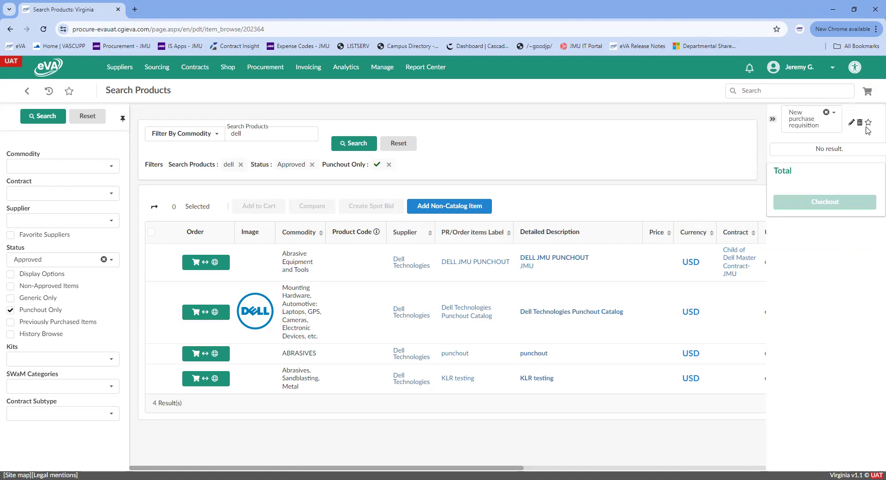
{"action": "left_click", "coordinate": [806, 119]}
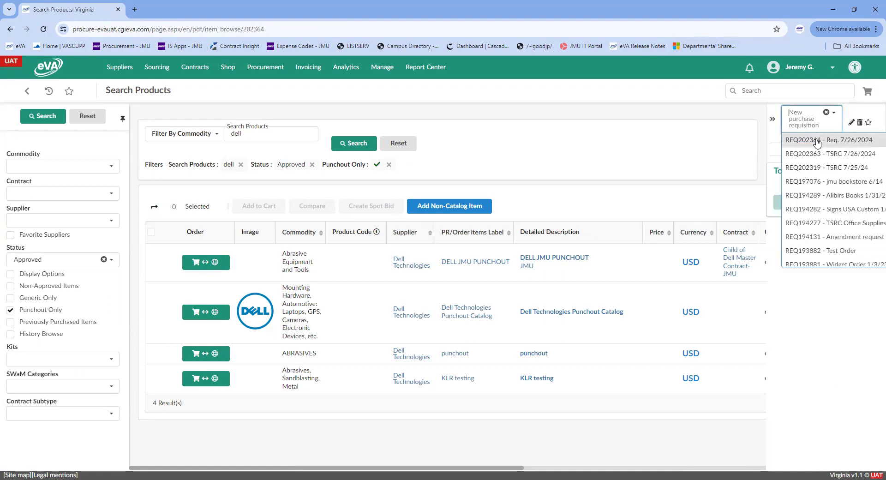
{"action": "left_click", "coordinate": [840, 140]}
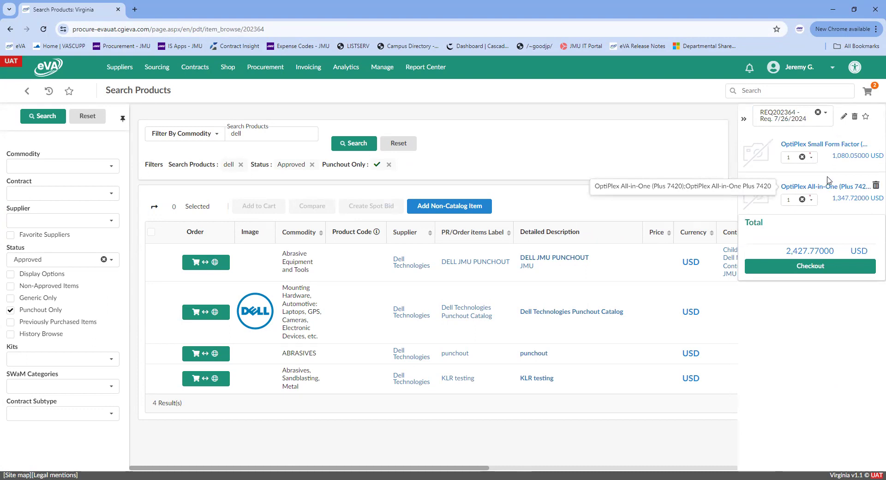
Switch the shopping cart to the "TSRC 7/26/2024" requisition and check it out.
{"action": "left_click", "coordinate": [782, 113]}
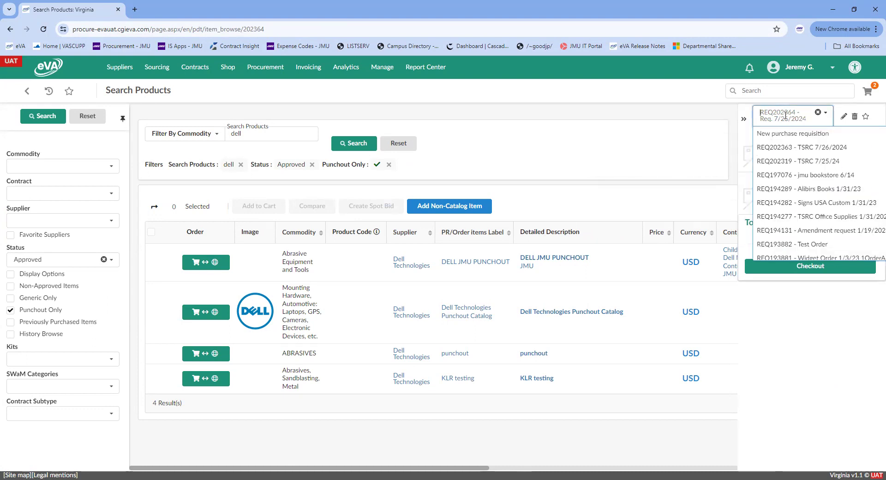
{"action": "left_click", "coordinate": [817, 148]}
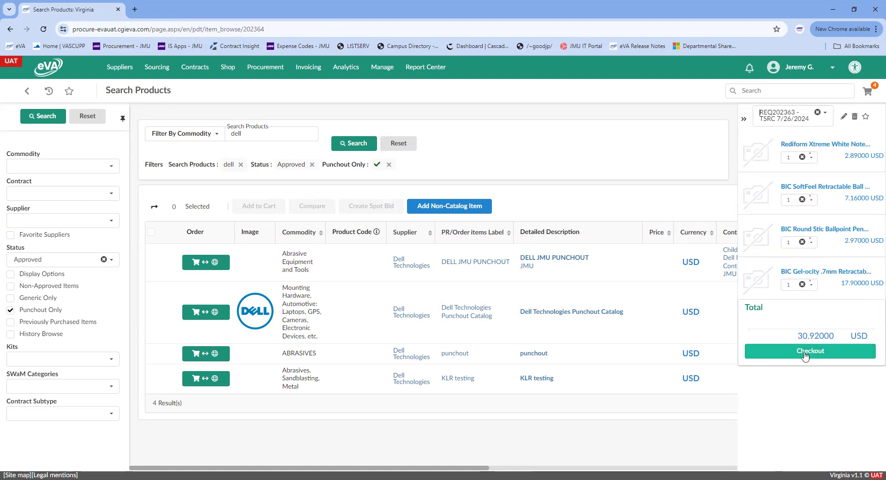
{"action": "left_click", "coordinate": [825, 357]}
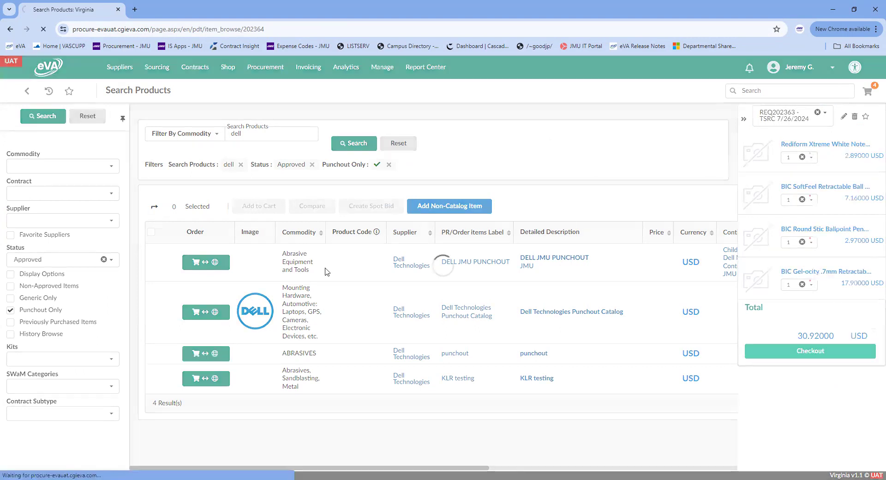
Set the requisition's PO category to R01 - Routine and its procurement transaction type to Supplies - Non-Technology.
{"action": "scroll", "coordinate": [331, 210], "scroll_direction": "down", "scroll_amount": 1}
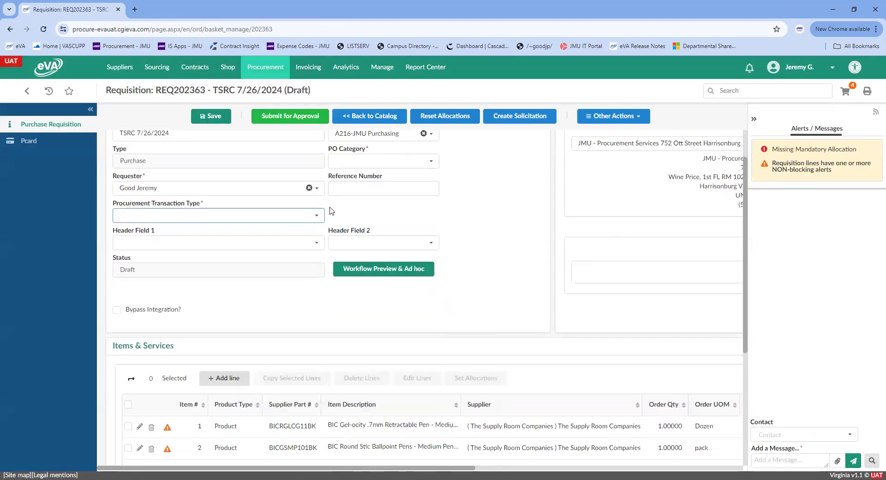
{"action": "left_click", "coordinate": [369, 161]}
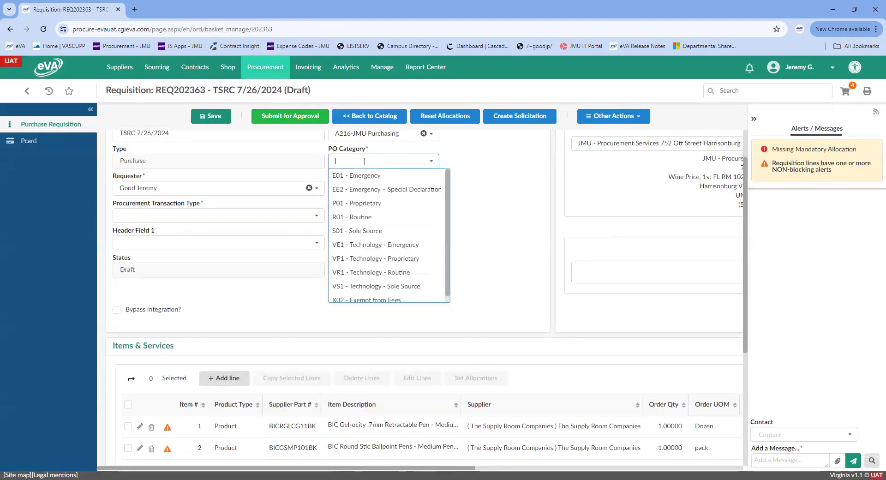
{"action": "left_click", "coordinate": [364, 217]}
{"action": "left_click", "coordinate": [198, 216]}
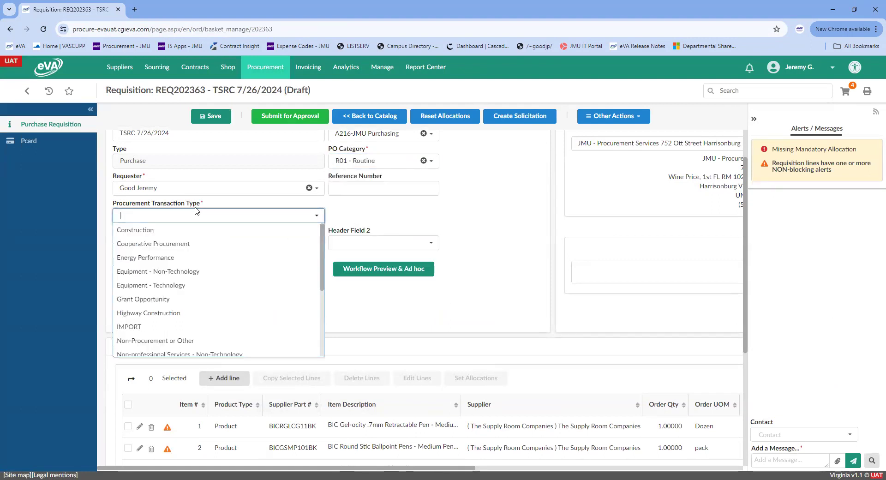
{"action": "scroll", "coordinate": [212, 312], "scroll_direction": "down", "scroll_amount": 5}
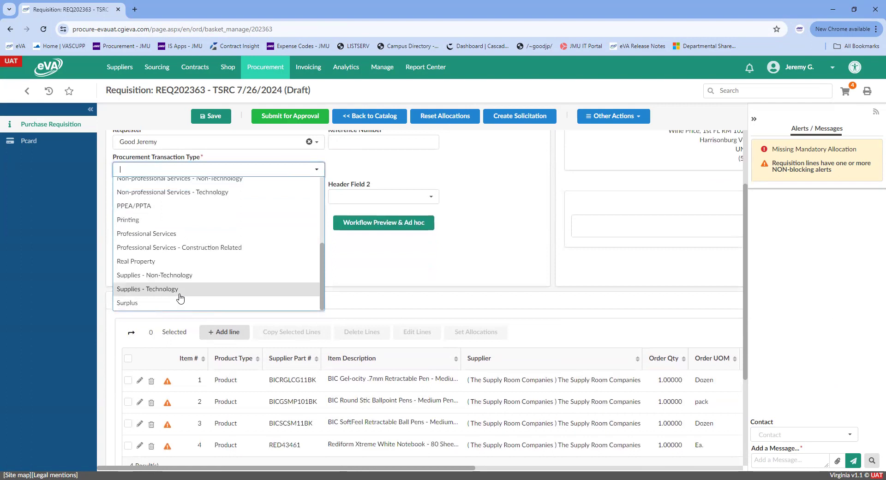
{"action": "left_click", "coordinate": [187, 276]}
Start setting allocations for all requisition lines and add an allocation row with fiscal year 2025.
{"action": "scroll", "coordinate": [330, 211], "scroll_direction": "down", "scroll_amount": 2}
{"action": "scroll", "coordinate": [330, 221], "scroll_direction": "up", "scroll_amount": 2}
{"action": "scroll", "coordinate": [330, 221], "scroll_direction": "down", "scroll_amount": 4}
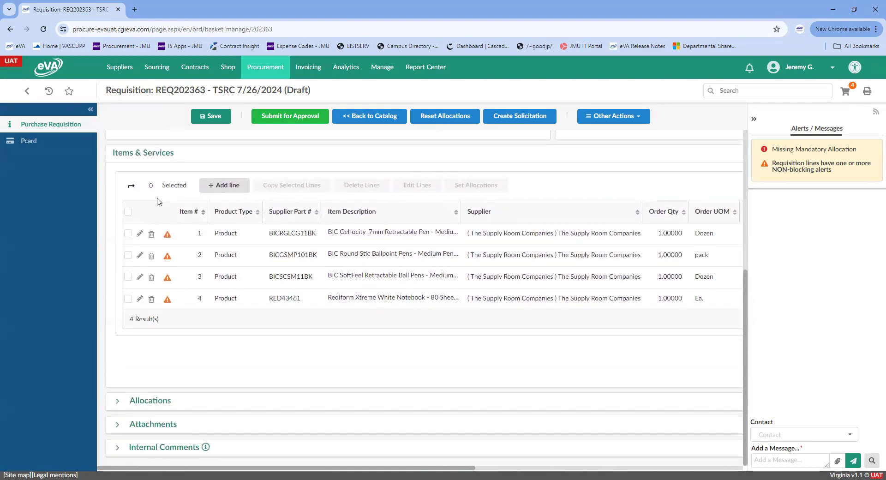
{"action": "left_click", "coordinate": [128, 211]}
{"action": "left_click", "coordinate": [475, 185]}
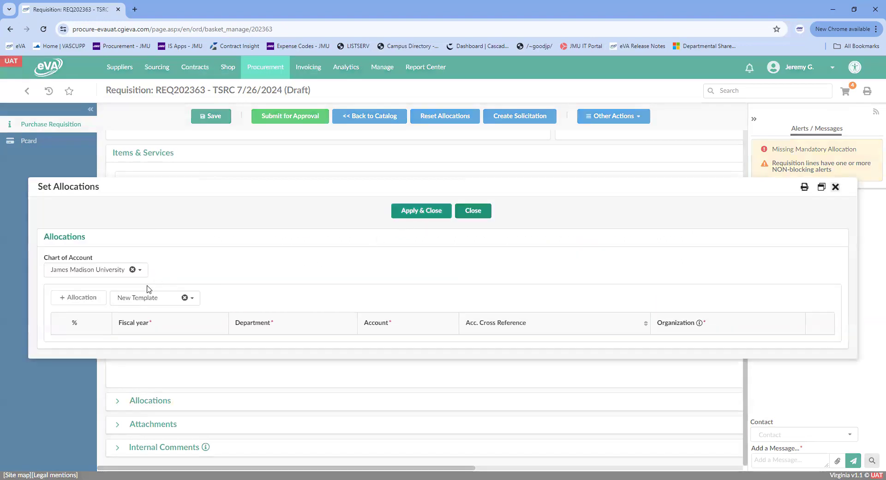
{"action": "left_click", "coordinate": [87, 297]}
{"action": "left_click", "coordinate": [238, 339]}
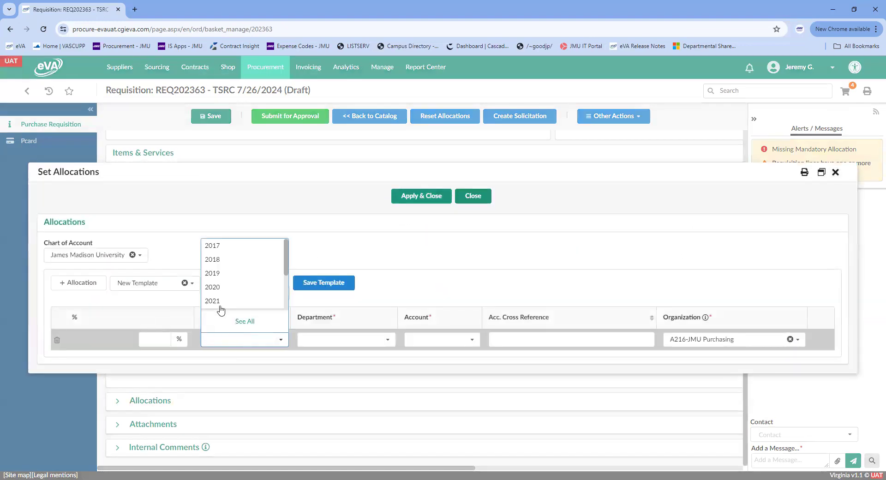
{"action": "type", "text": "2025"}
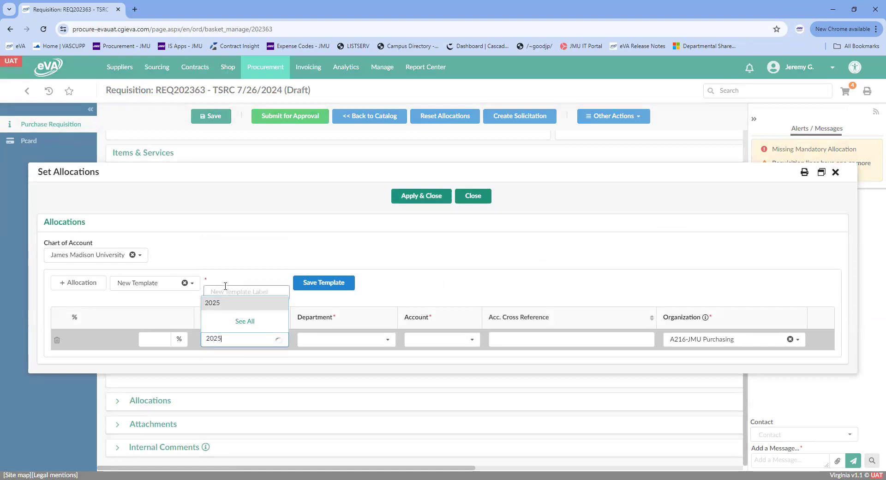
{"action": "key", "text": "Return"}
Set the allocation's department to 100222 - Procurement and account to 131200 - Office Supplies, and apply it to the selected lines.
{"action": "left_click", "coordinate": [322, 344]}
{"action": "type", "text": "100222"}
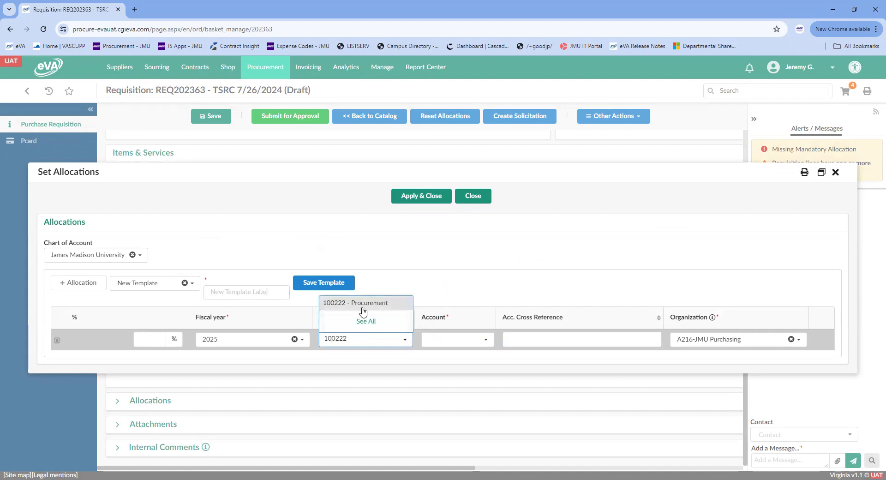
{"action": "left_click", "coordinate": [362, 309]}
{"action": "left_click", "coordinate": [466, 340]}
{"action": "type", "text": "131200"}
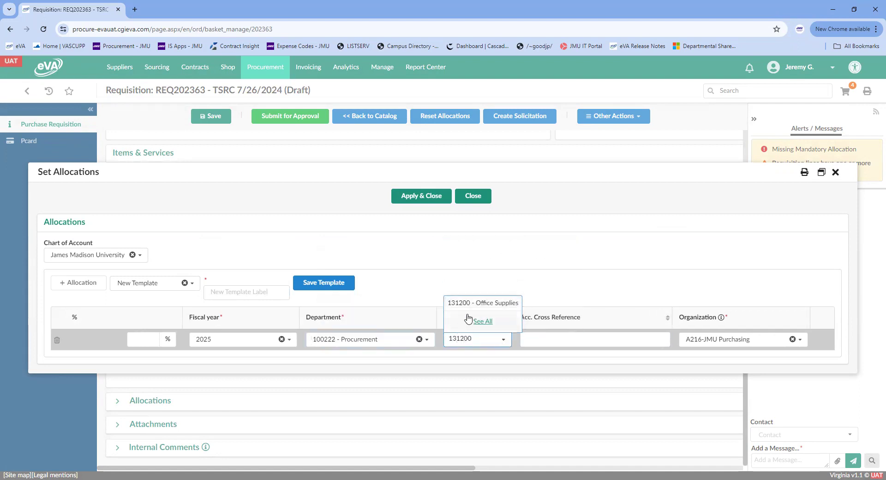
{"action": "left_click", "coordinate": [470, 305]}
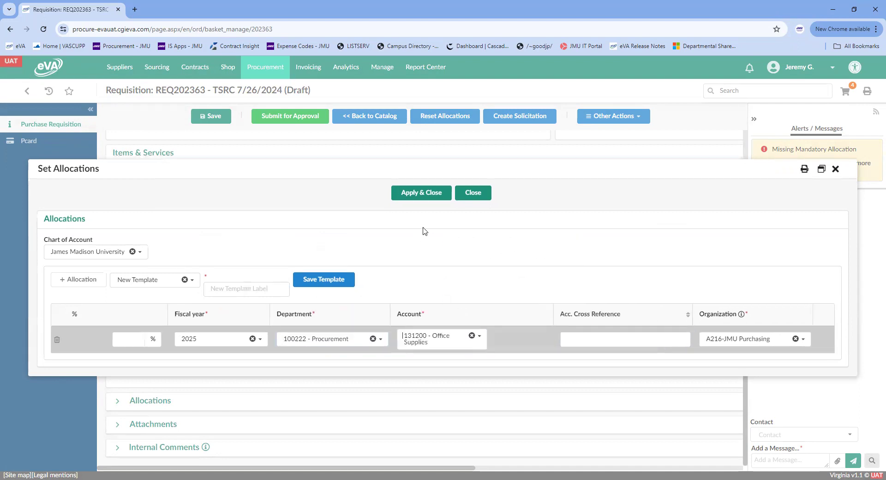
{"action": "left_click", "coordinate": [421, 192]}
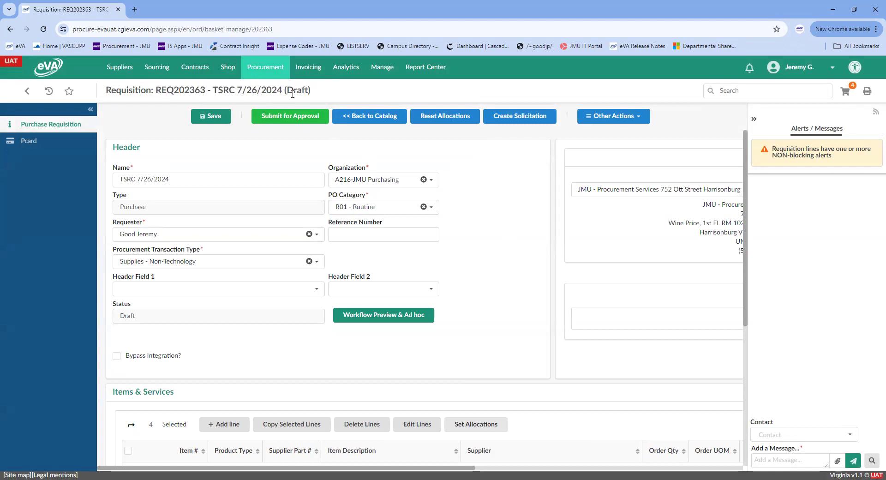
Submit the TSRC 7/26/2024 requisition for approval and load "Req. 7/26/2024" into the product search's shopping cart.
{"action": "left_click", "coordinate": [290, 118]}
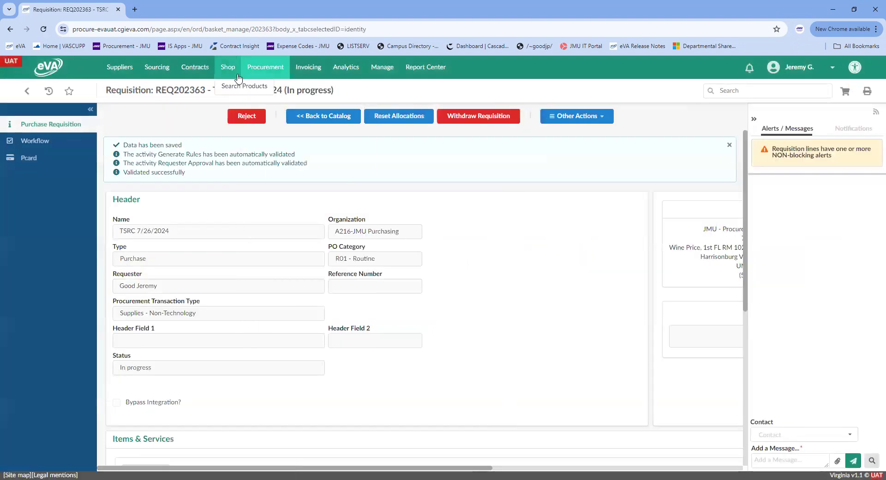
{"action": "left_click", "coordinate": [229, 90]}
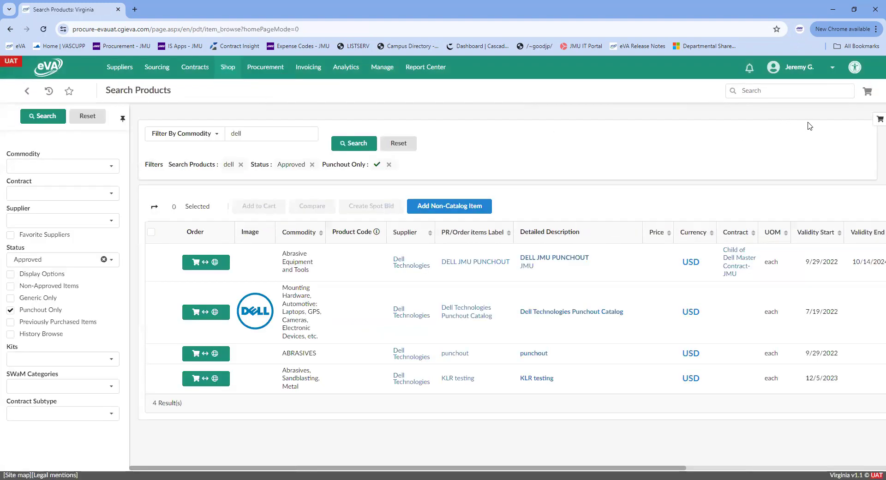
{"action": "left_click", "coordinate": [875, 123]}
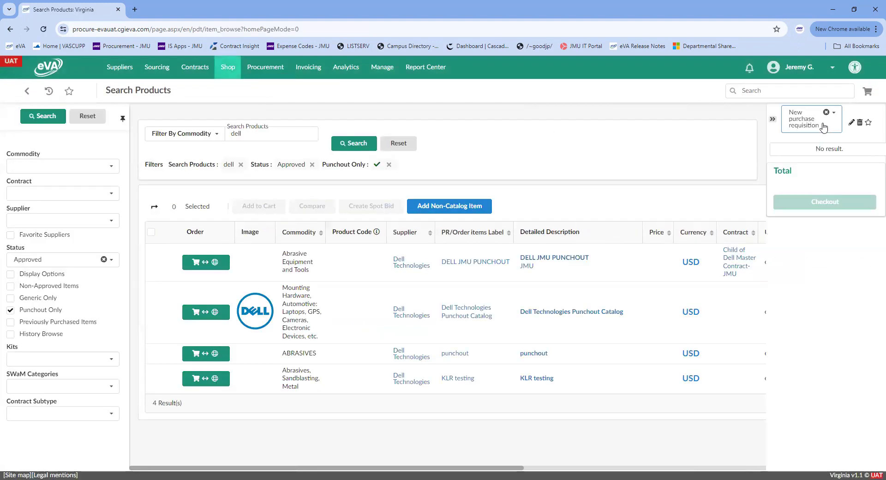
{"action": "left_click", "coordinate": [799, 114]}
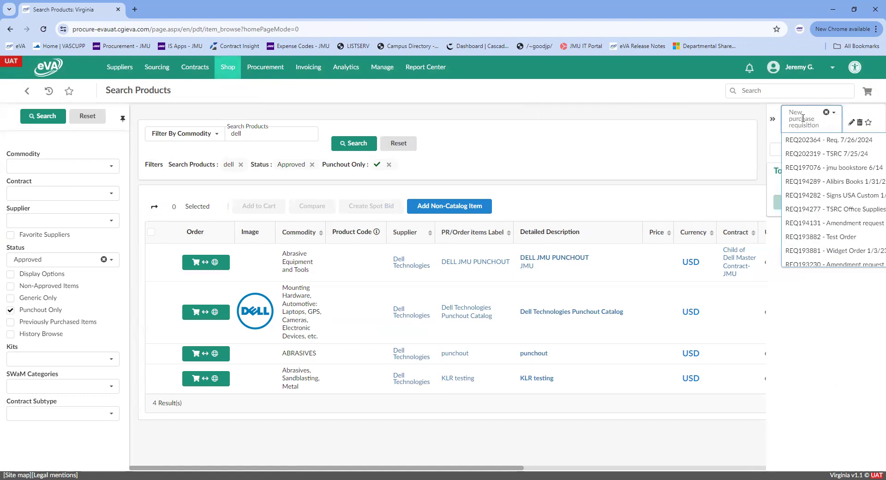
{"action": "left_click", "coordinate": [841, 140]}
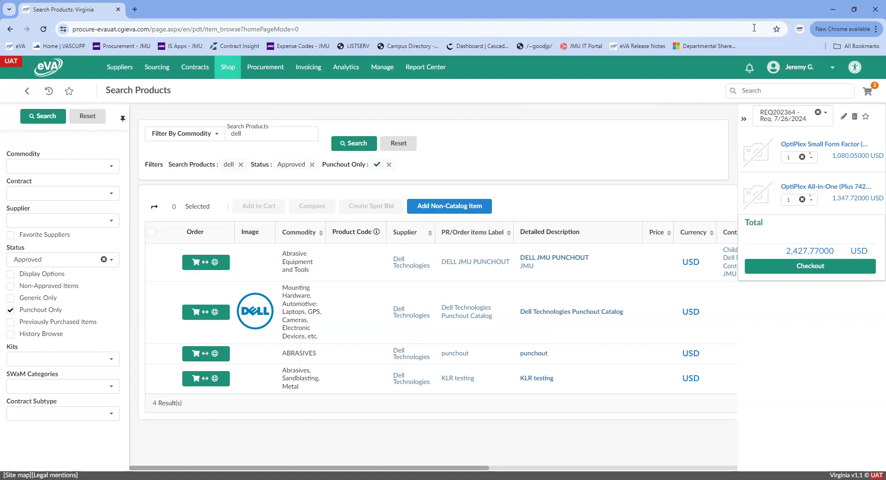
Open the in-progress TSRC 7/26/2024 requisition from the requisitions list and withdraw it.
{"action": "left_click", "coordinate": [265, 66]}
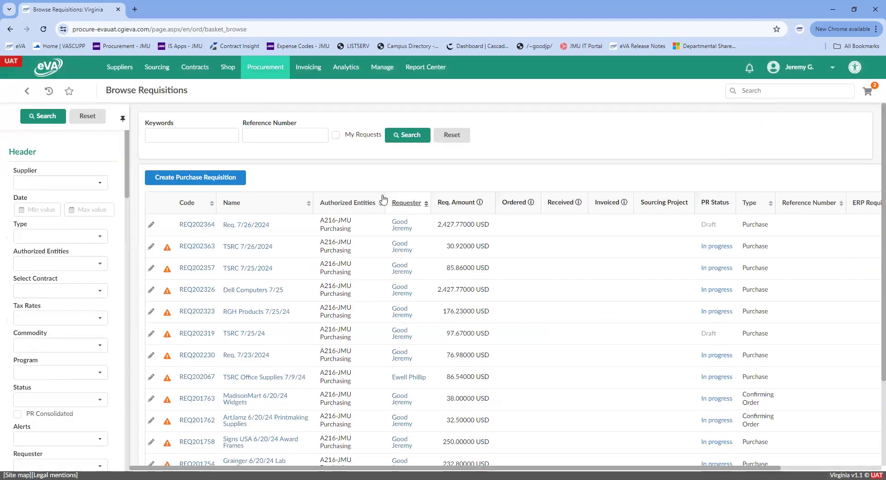
{"action": "left_click", "coordinate": [195, 247]}
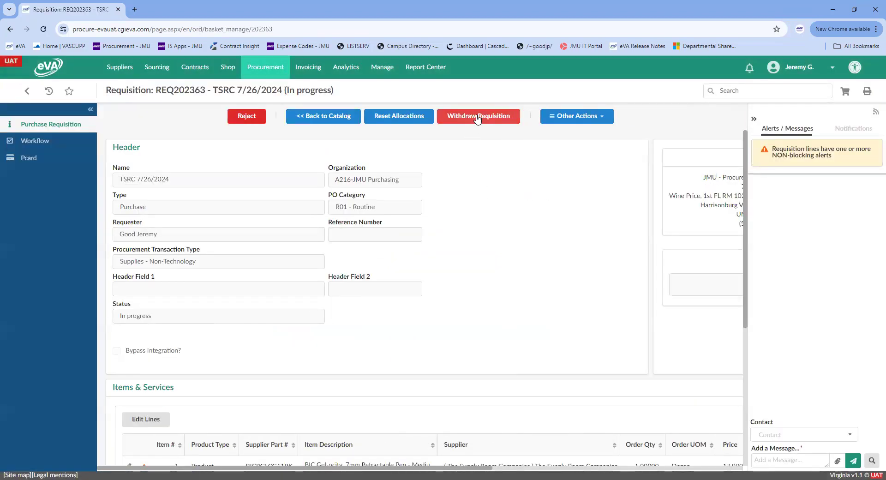
{"action": "left_click", "coordinate": [477, 119]}
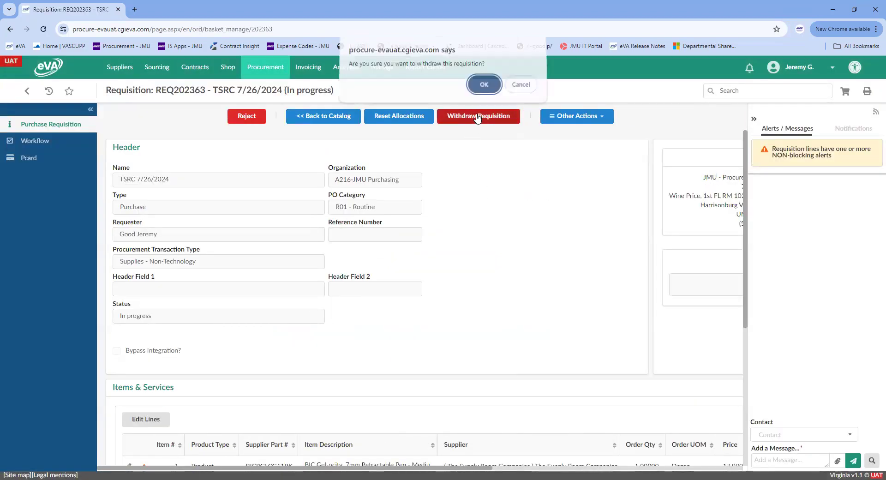
{"action": "left_click", "coordinate": [483, 88]}
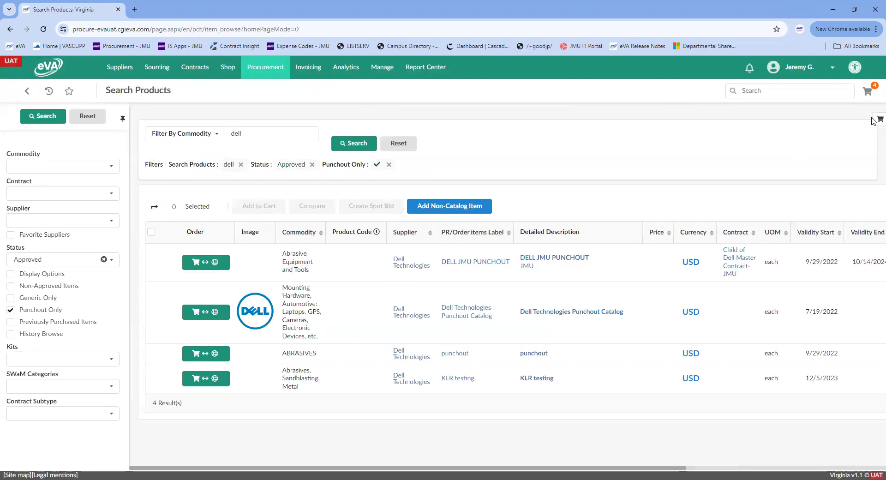
Show the shopping cart beside the product search and switch it to a new purchase requisition.
{"action": "left_click", "coordinate": [877, 119]}
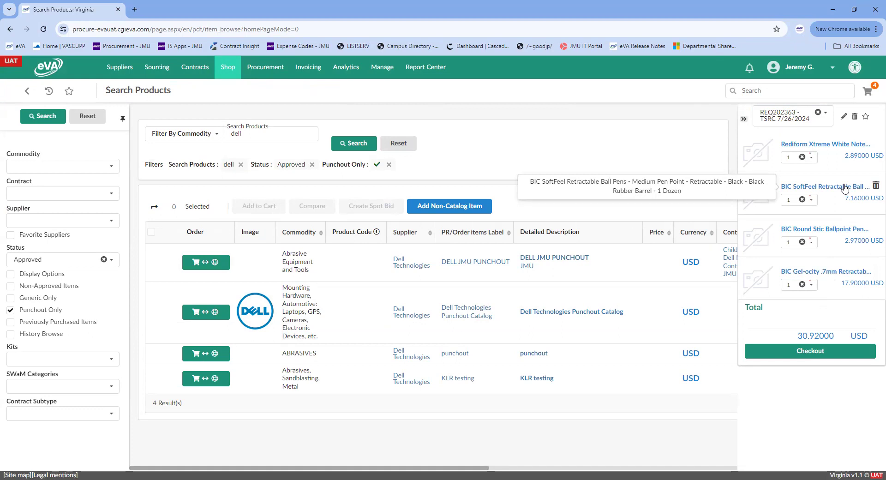
{"action": "left_click", "coordinate": [781, 114]}
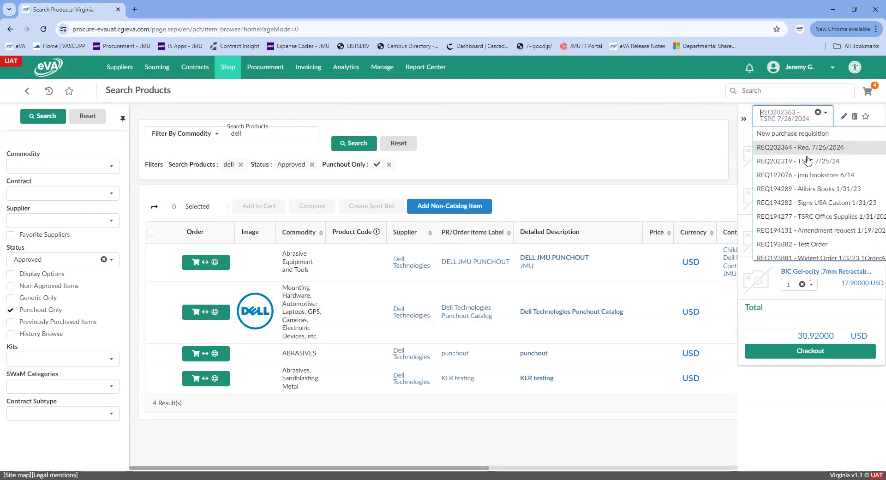
{"action": "left_click", "coordinate": [797, 136]}
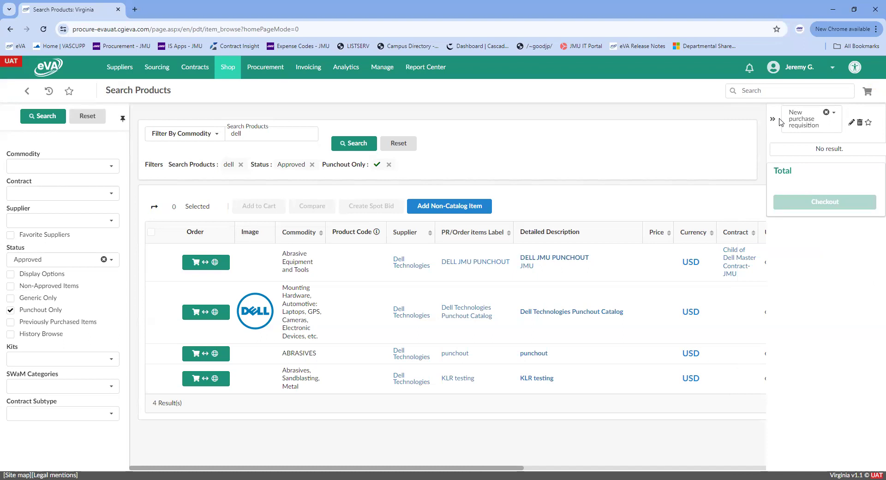
Load the TSRC 7/26/2024 requisition into the cart to view its items and return the cart to a new purchase requisition.
{"action": "left_click", "coordinate": [802, 120]}
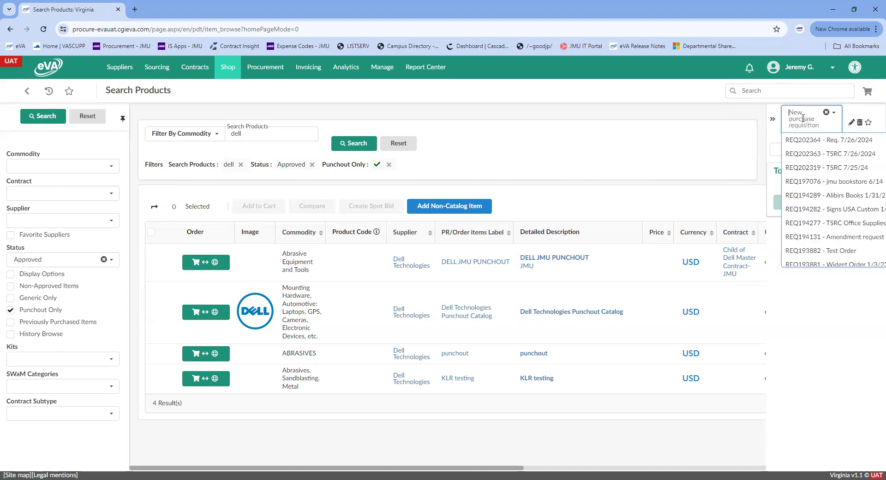
{"action": "left_click", "coordinate": [816, 155]}
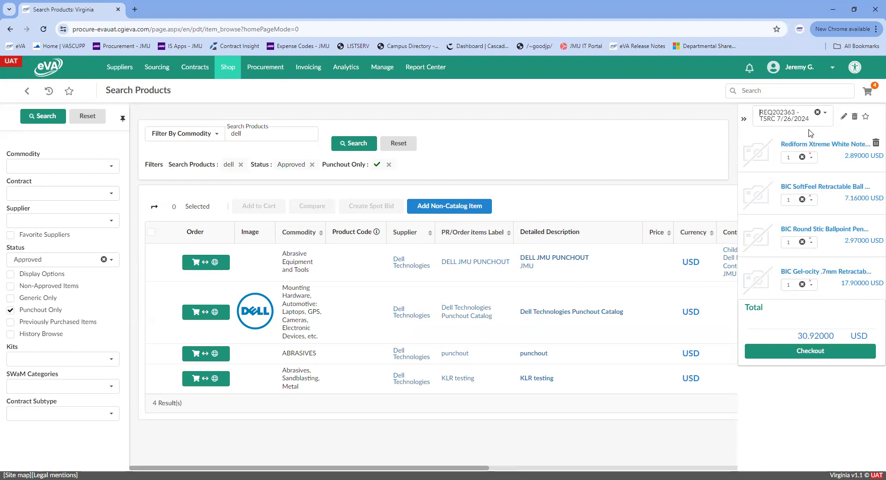
{"action": "left_click", "coordinate": [785, 118]}
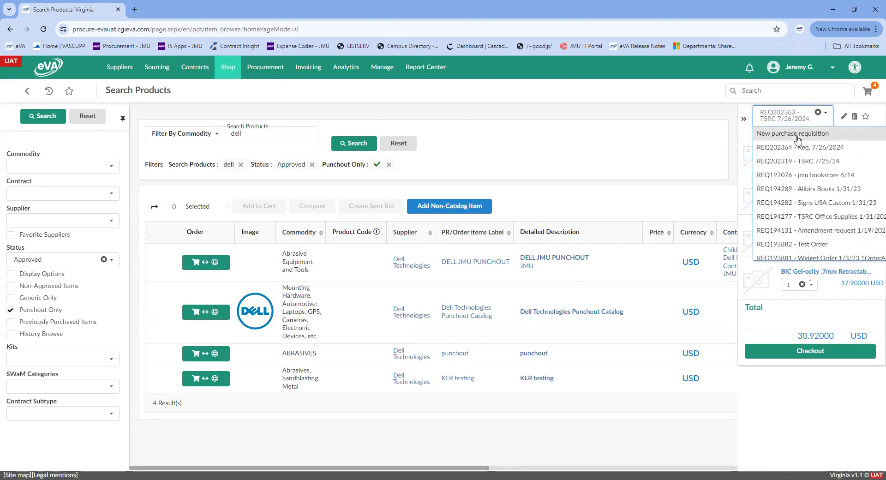
{"action": "left_click", "coordinate": [796, 135]}
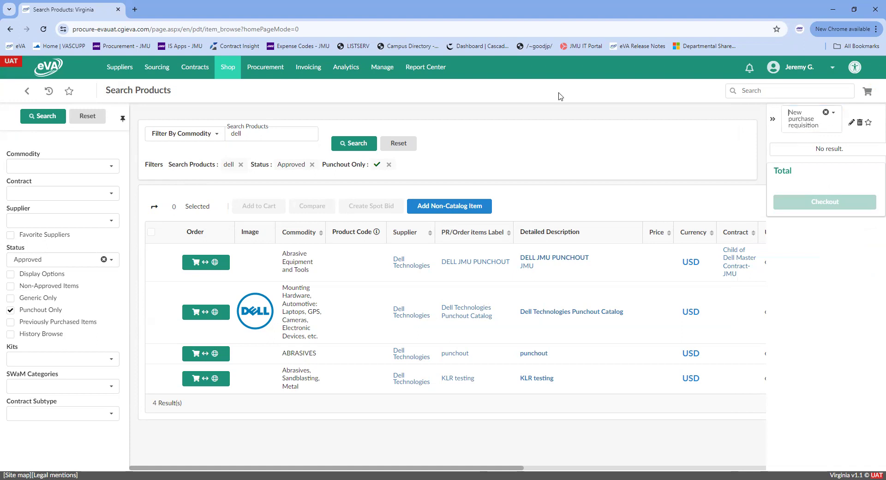
Load the TSRC 7/26/2024 requisition into the shopping cart and delete the BIC Round Stic Ballpoint Pens from it.
{"action": "mouse_move", "coordinate": [257, 66]}
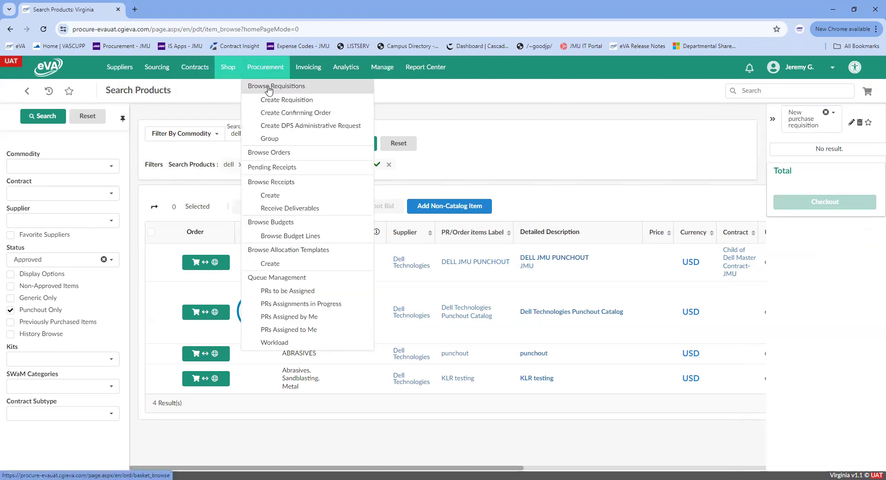
{"action": "left_click", "coordinate": [816, 124]}
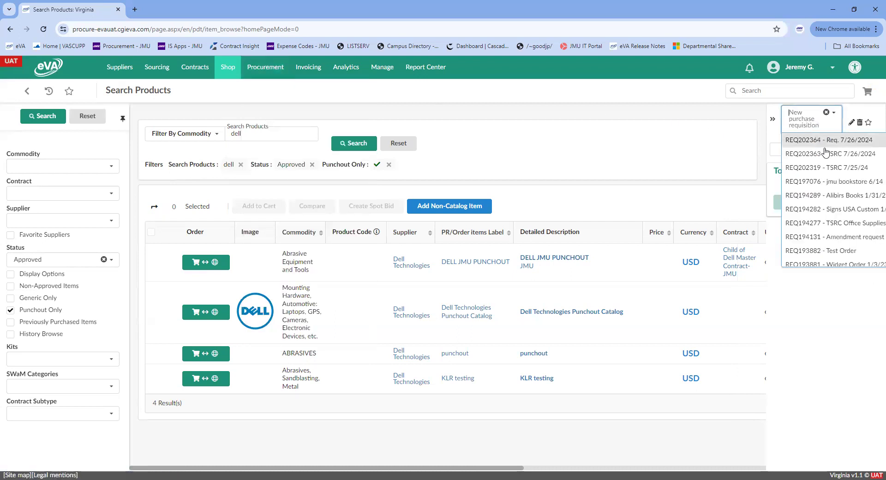
{"action": "left_click", "coordinate": [824, 154]}
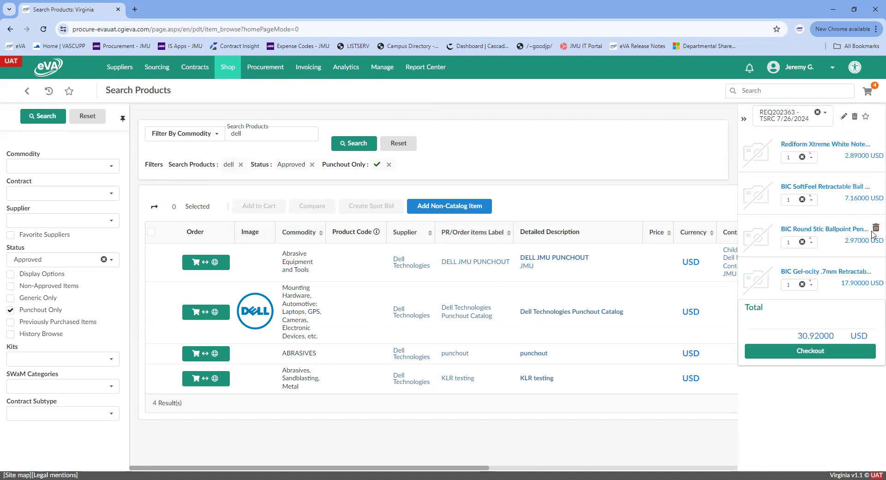
{"action": "left_click", "coordinate": [874, 229]}
{"action": "left_click", "coordinate": [481, 85]}
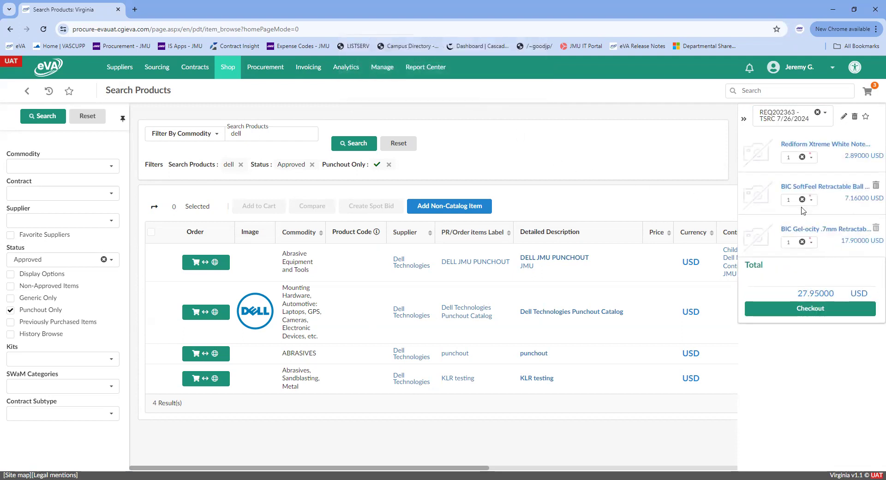
Set the quantity of the BIC SoftFeel Retractable Ball Pens in the cart to 32.
{"action": "left_click", "coordinate": [811, 202]}
{"action": "scroll", "coordinate": [793, 177], "scroll_direction": "down", "scroll_amount": 8}
{"action": "left_click", "coordinate": [789, 177]}
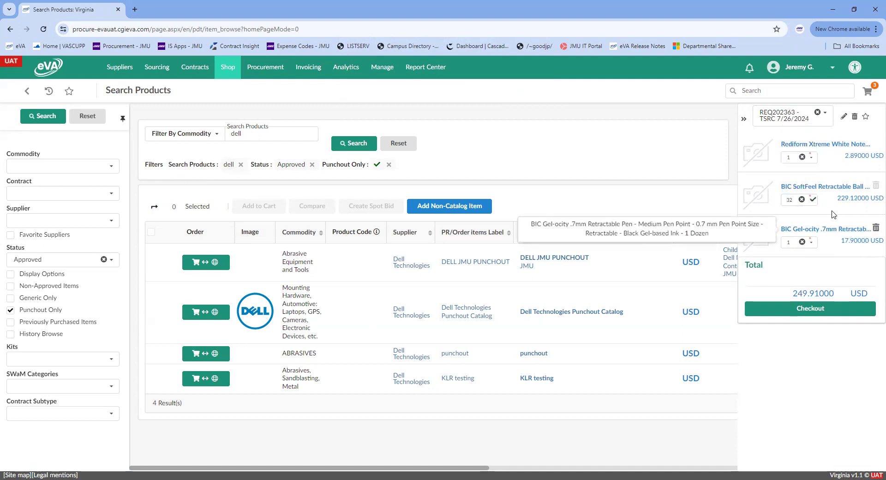
Check out the TSRC 7/26/2024 cart and delete the Rediform Xtreme White Notebook line from the requisition's items.
{"action": "left_click", "coordinate": [808, 306]}
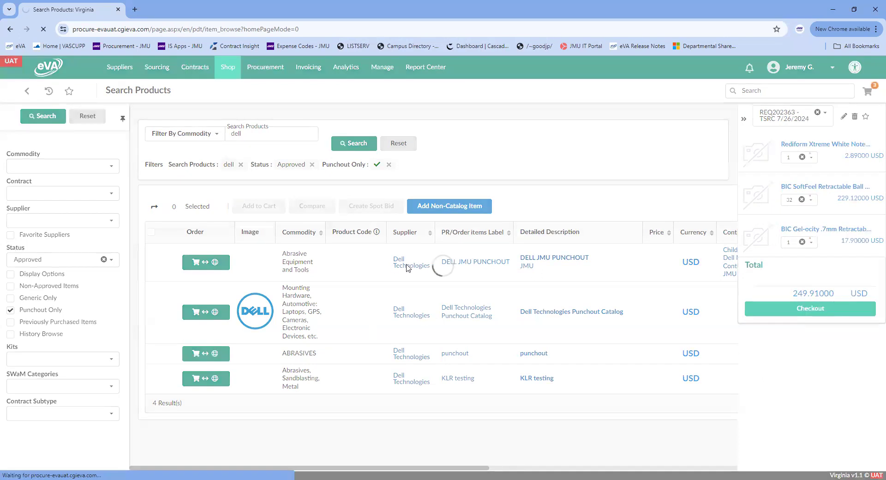
{"action": "scroll", "coordinate": [301, 310], "scroll_direction": "down", "scroll_amount": 4}
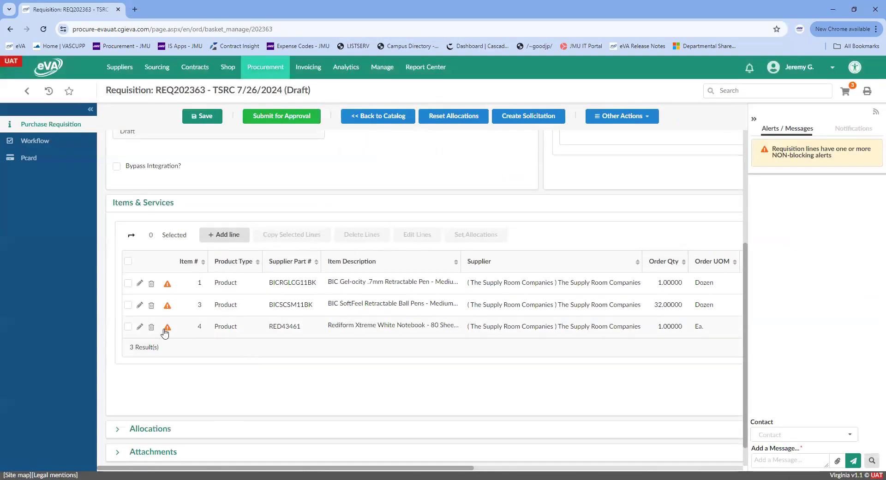
{"action": "left_click", "coordinate": [152, 327]}
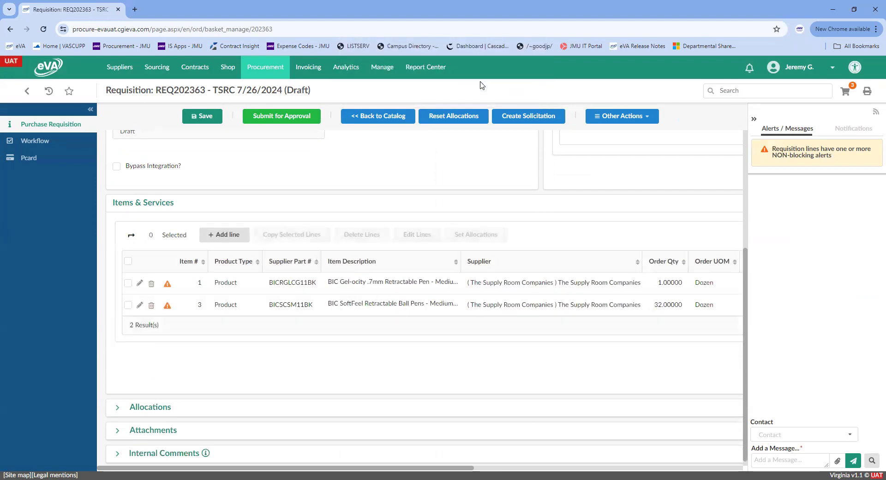
Return to the product search, show the shopping cart and delete the whole TSRC 7/26/2024 requisition from it.
{"action": "mouse_move", "coordinate": [228, 69]}
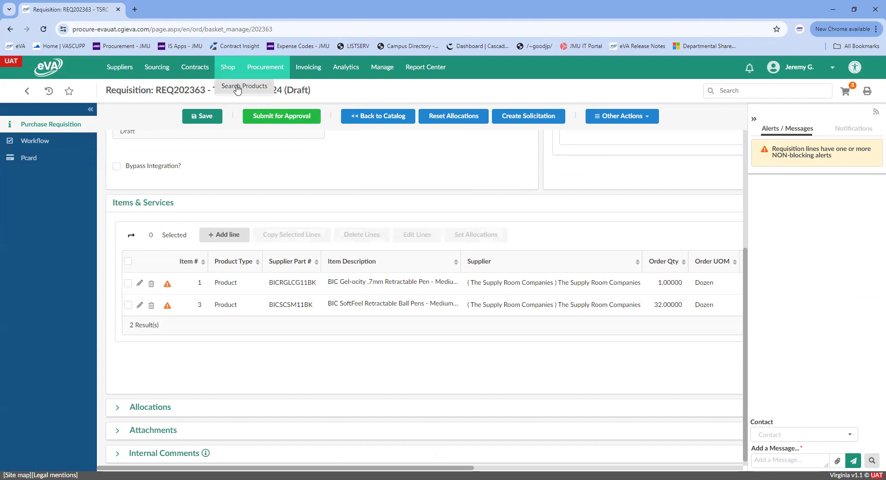
{"action": "left_click", "coordinate": [238, 88]}
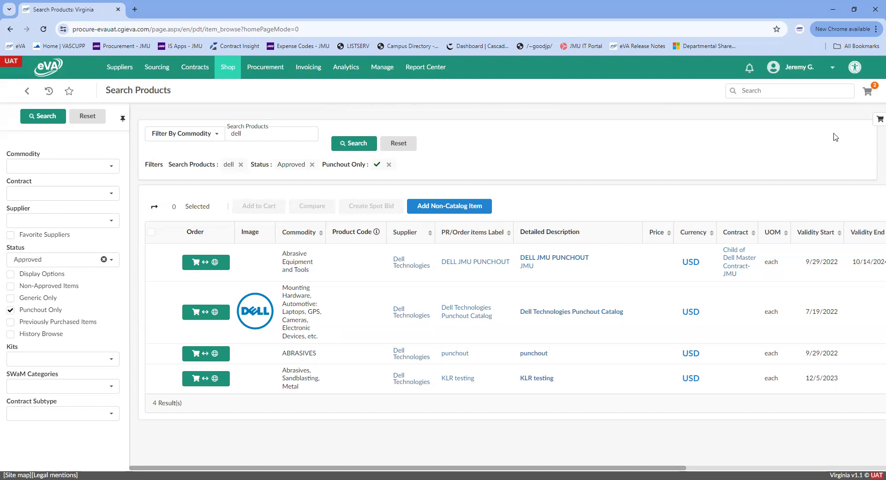
{"action": "left_click", "coordinate": [878, 119]}
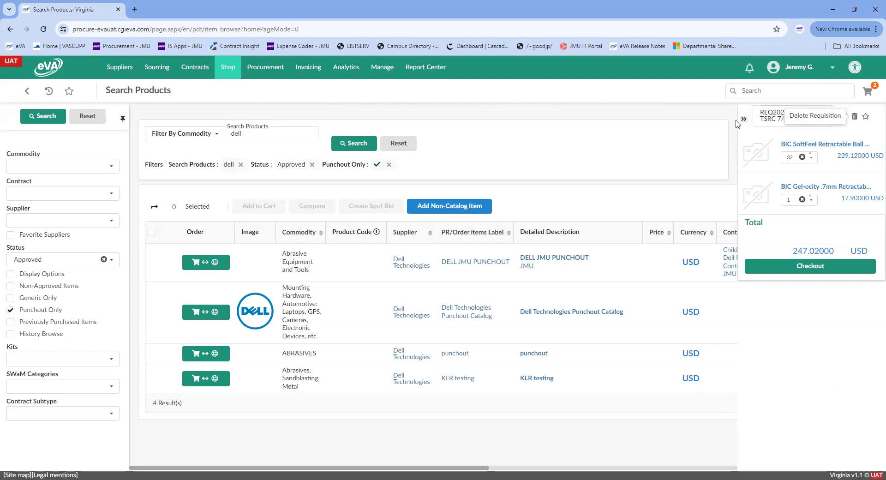
{"action": "left_click", "coordinate": [854, 117]}
{"action": "left_click", "coordinate": [483, 84]}
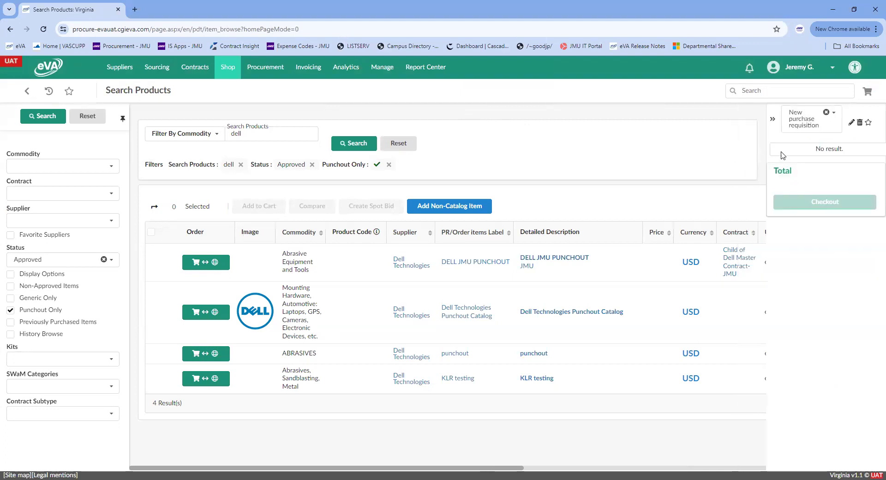
Load "Req. 7/26/2024" into the cart, delete that requisition, and check the list of remaining requisitions.
{"action": "left_click", "coordinate": [808, 121]}
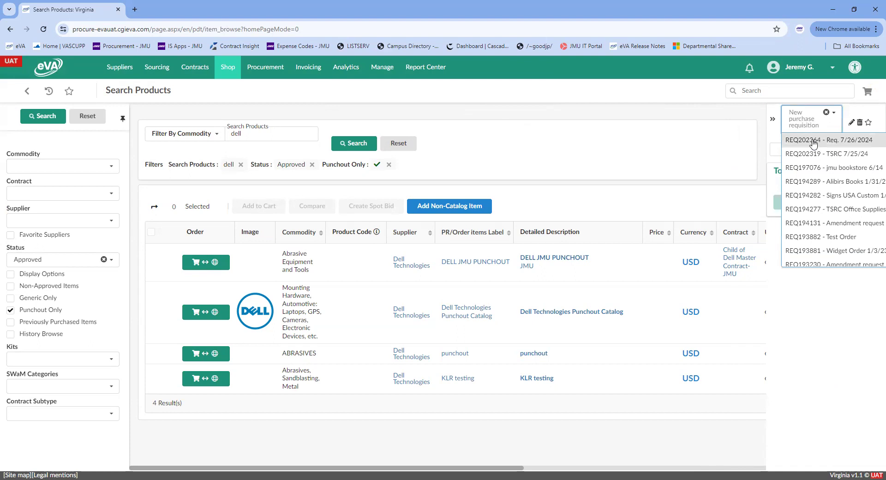
{"action": "left_click", "coordinate": [812, 143]}
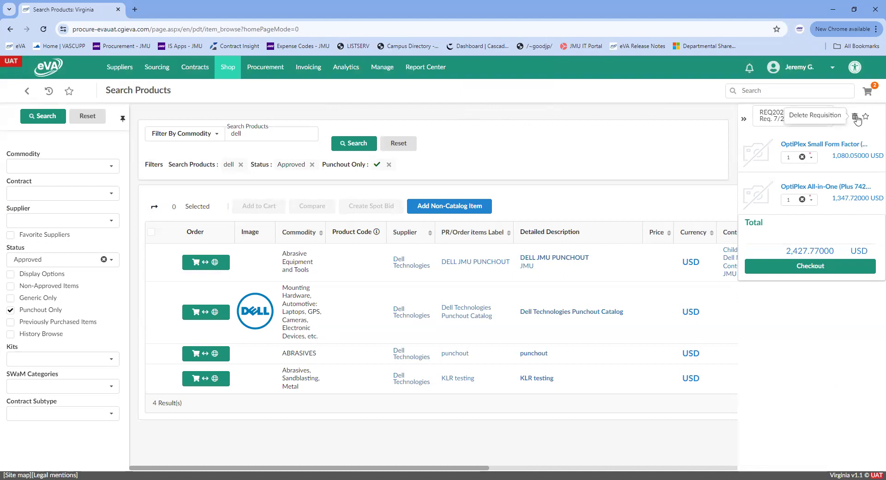
{"action": "left_click", "coordinate": [854, 117]}
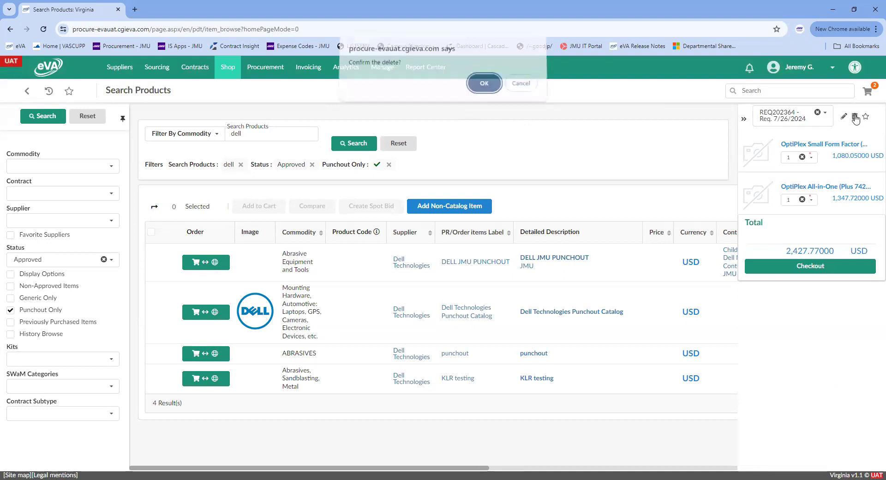
{"action": "left_click", "coordinate": [482, 88]}
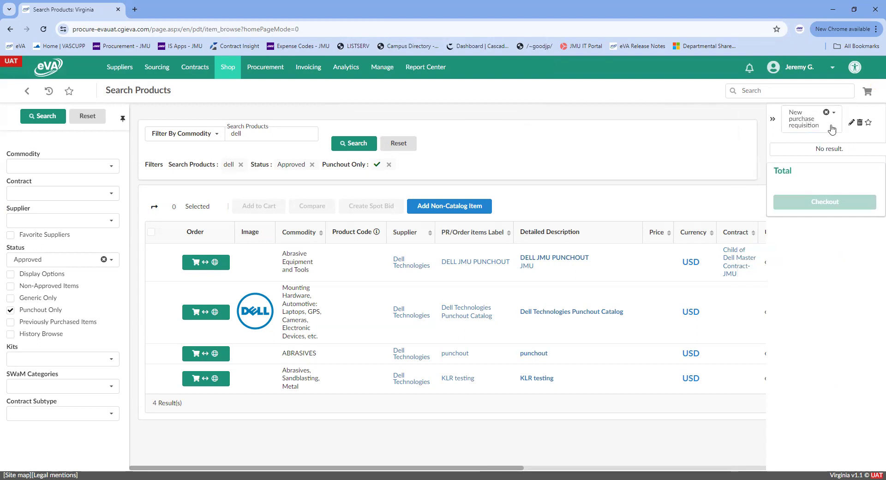
{"action": "left_click", "coordinate": [799, 121]}
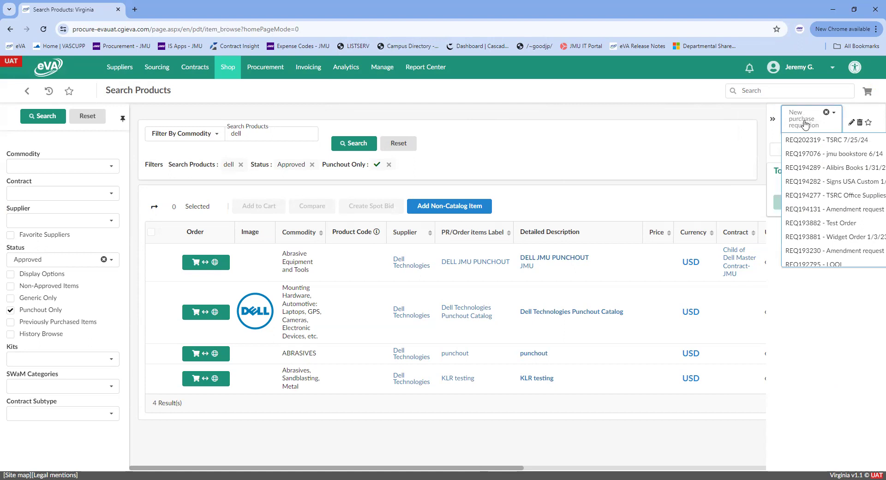
{"action": "left_click", "coordinate": [804, 121]}
Search the punchout products for "rgh" and enter the RGH Products-JMU Punchout catalog, accepting the prefilled delivery ZIP code.
{"action": "double_click", "coordinate": [281, 135]}
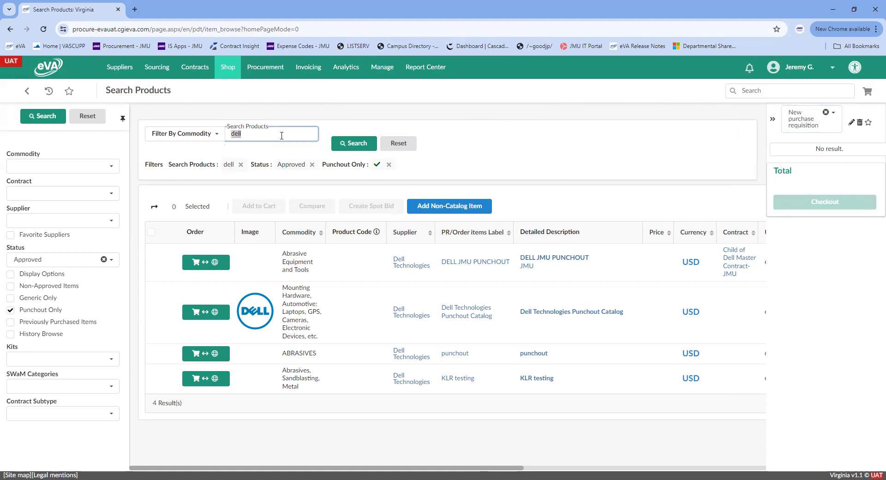
{"action": "type", "text": "tgh"}
{"action": "type", "text": "e"}
{"action": "key", "text": "BackSpace"}
{"action": "type", "text": "rgh"}
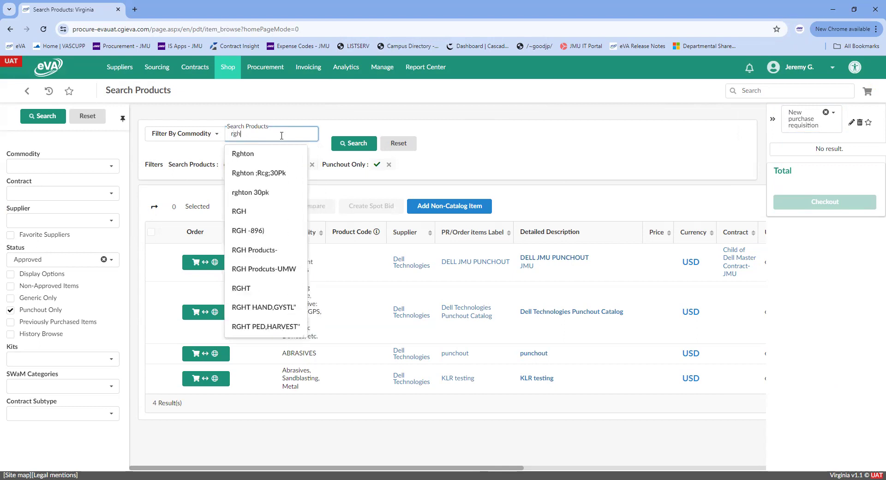
{"action": "key", "text": "Return"}
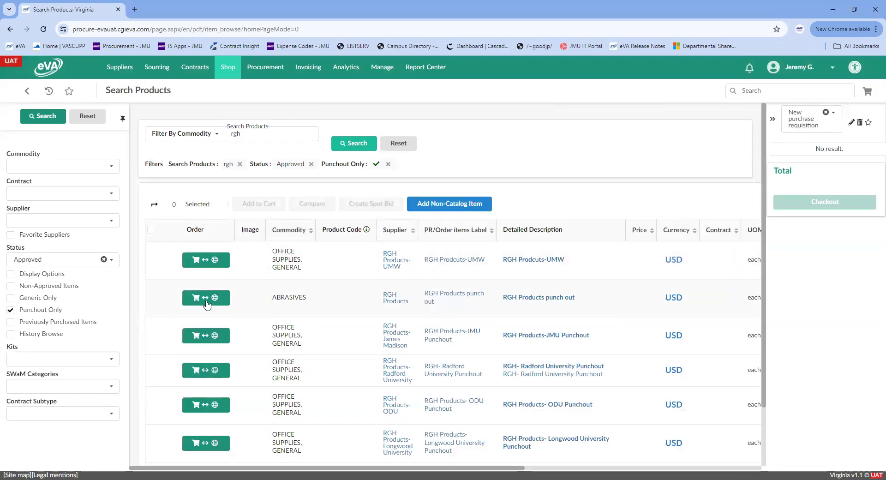
{"action": "left_click", "coordinate": [200, 339]}
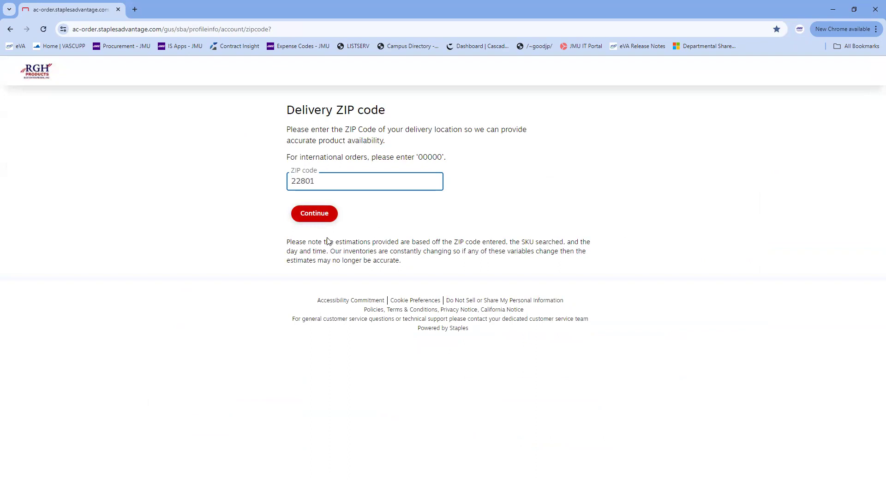
{"action": "left_click", "coordinate": [325, 218]}
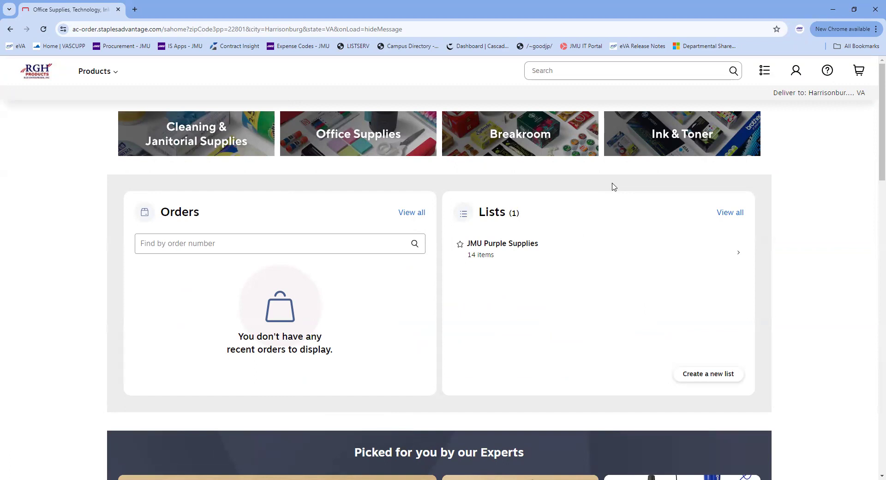
Add the Avery Durable 2" 3-Ring View Binders, Staples 3" x 3" Notes and Staples Correction Tape to the RGH cart.
{"action": "scroll", "coordinate": [613, 186], "scroll_direction": "down", "scroll_amount": 2}
{"action": "scroll", "coordinate": [602, 202], "scroll_direction": "up", "scroll_amount": 2}
{"action": "left_click", "coordinate": [580, 74]}
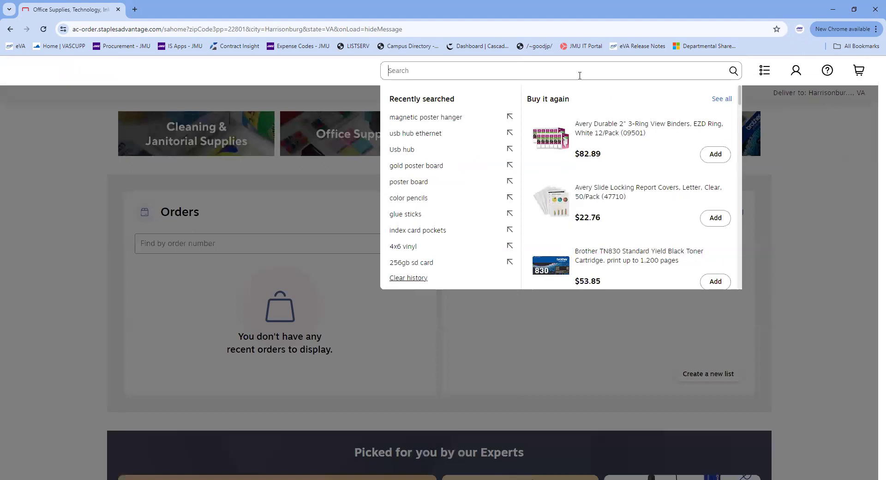
{"action": "left_click", "coordinate": [715, 154]}
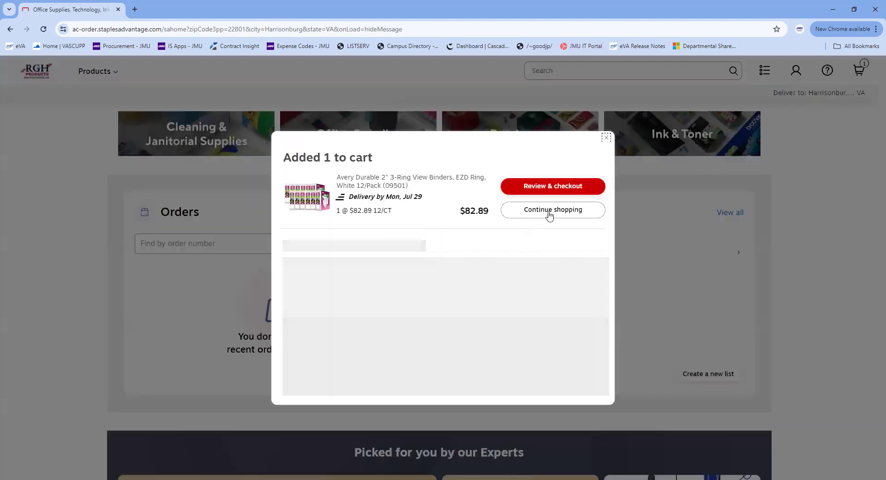
{"action": "left_click", "coordinate": [553, 209]}
{"action": "scroll", "coordinate": [572, 249], "scroll_direction": "down", "scroll_amount": 10}
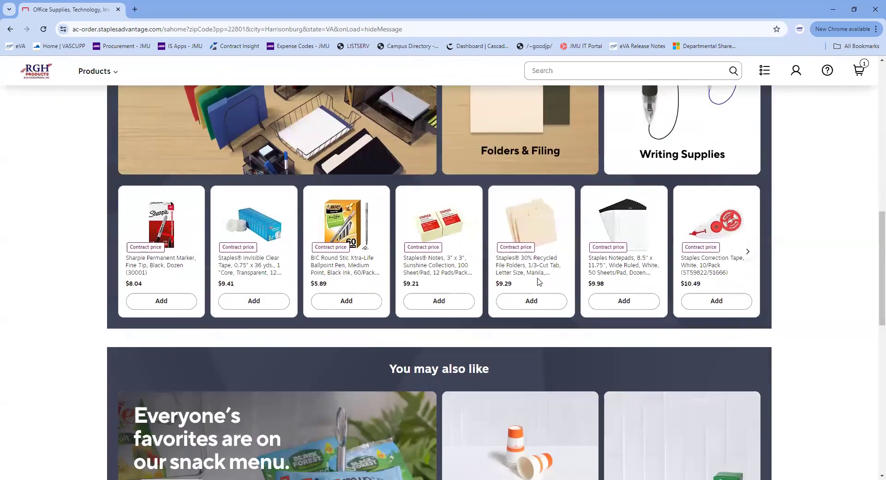
{"action": "left_click", "coordinate": [434, 301]}
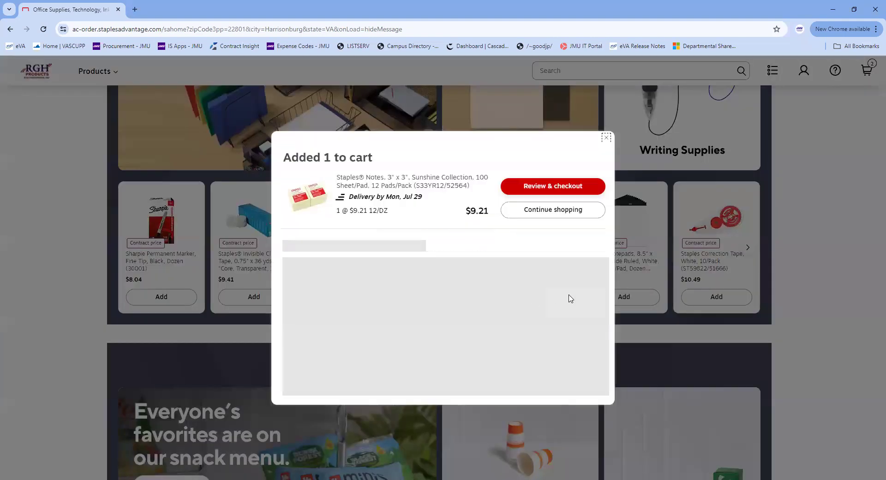
{"action": "left_click", "coordinate": [678, 284]}
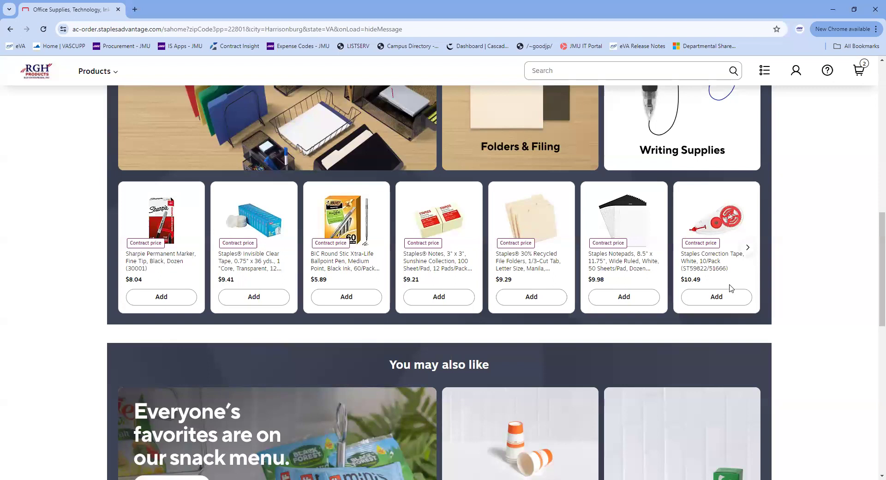
{"action": "left_click", "coordinate": [718, 297]}
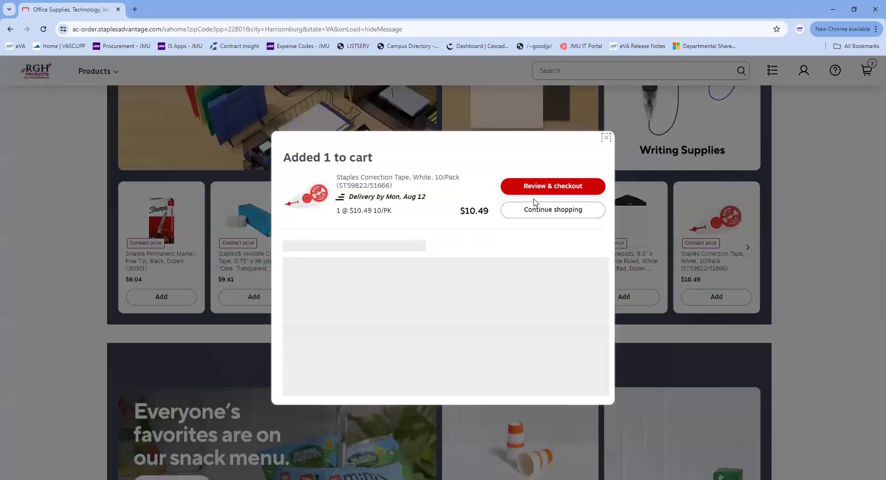
Submit the RGH order back to eVA and load its "Req. 7/26/2024" requisition into the product search's shopping cart.
{"action": "left_click", "coordinate": [560, 193]}
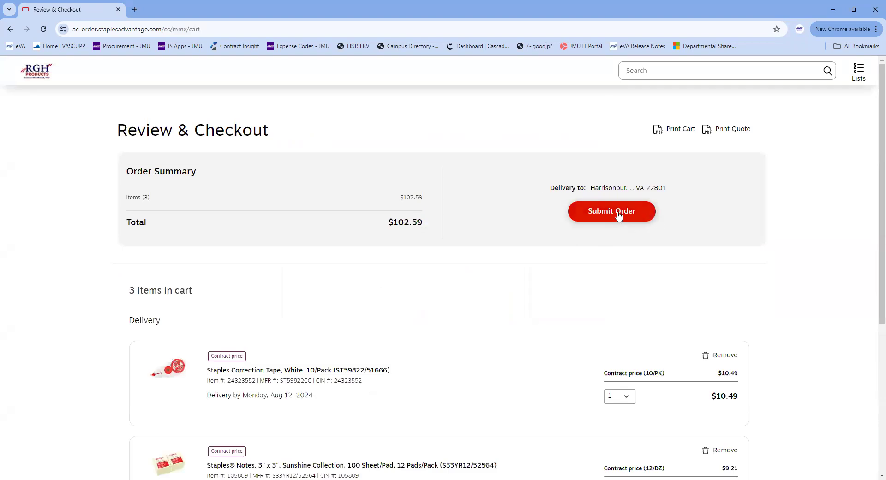
{"action": "left_click", "coordinate": [618, 216]}
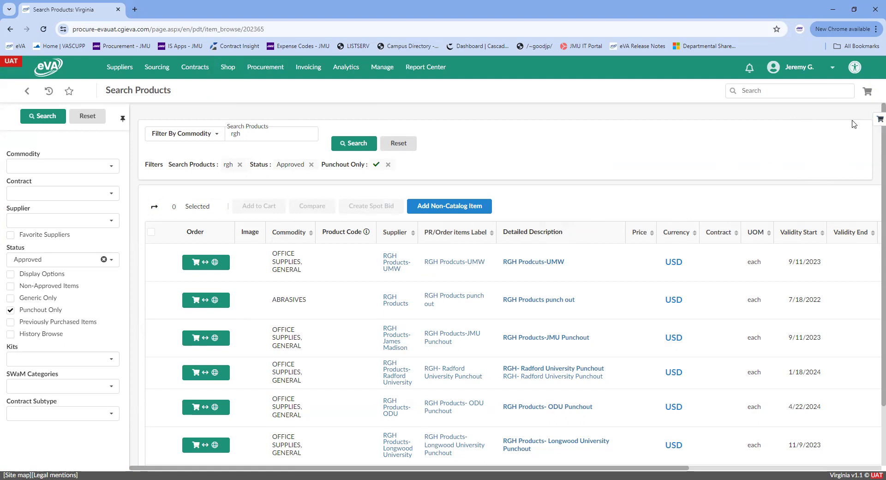
{"action": "left_click", "coordinate": [875, 124]}
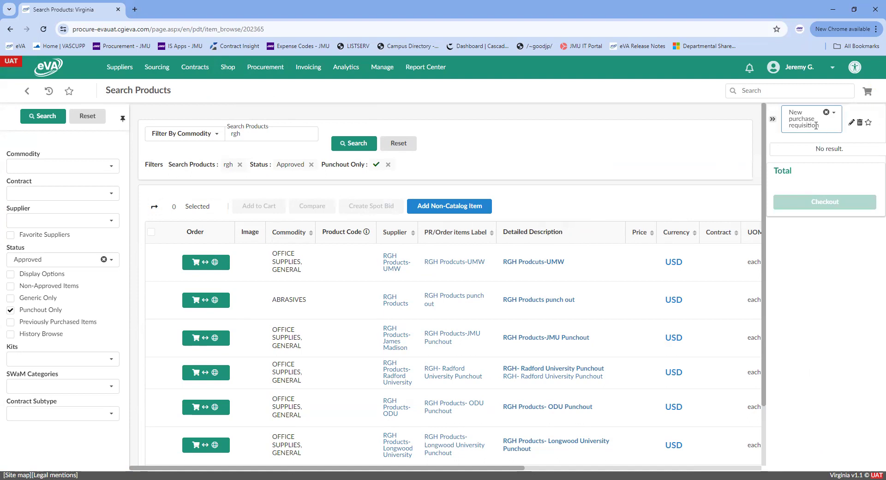
{"action": "left_click", "coordinate": [801, 119]}
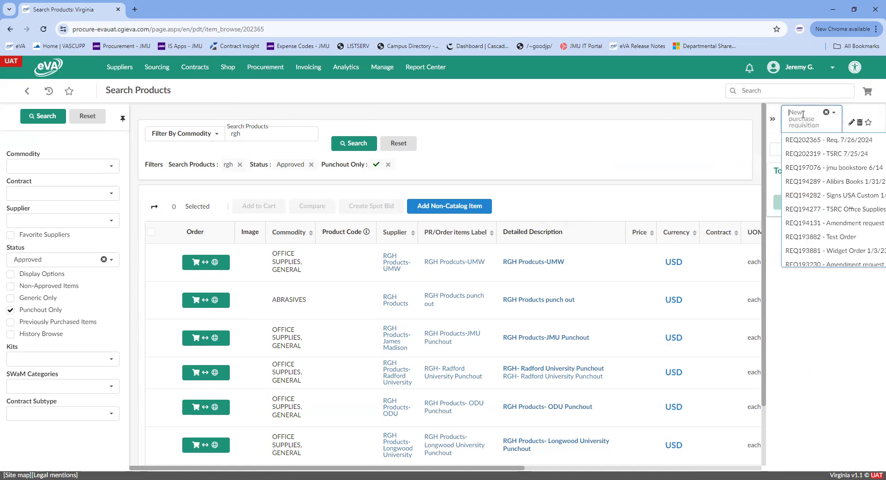
{"action": "left_click", "coordinate": [831, 142]}
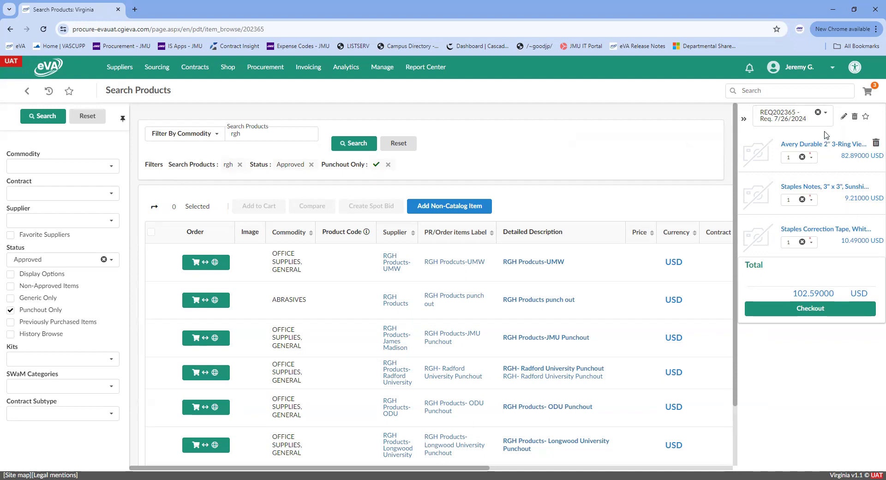
Check out the "Req. 7/26/2024" cart, review the draft requisition's header and items, and return to the product search.
{"action": "left_click", "coordinate": [803, 313]}
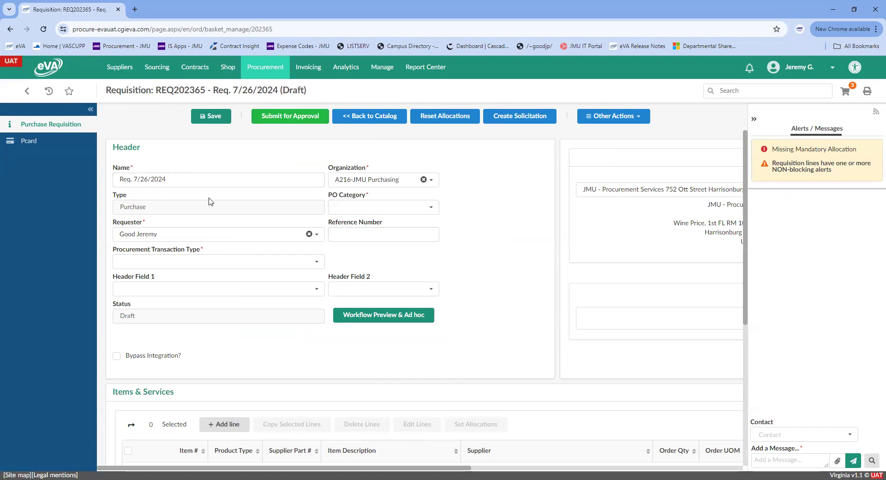
{"action": "scroll", "coordinate": [240, 217], "scroll_direction": "down", "scroll_amount": 2}
{"action": "scroll", "coordinate": [240, 222], "scroll_direction": "down", "scroll_amount": 3}
{"action": "scroll", "coordinate": [241, 221], "scroll_direction": "up", "scroll_amount": 5}
{"action": "mouse_move", "coordinate": [228, 69]}
{"action": "left_click", "coordinate": [232, 87]}
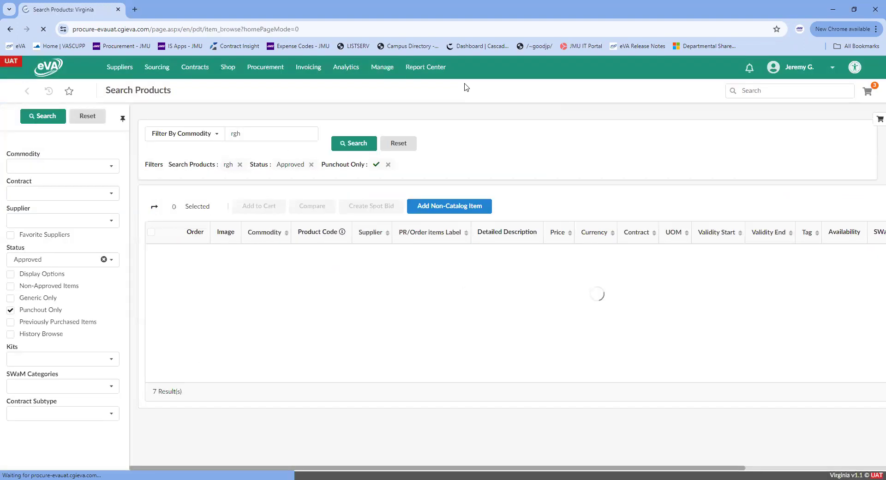
Enter the RGH Products-JMU Punchout catalog again, accepting the prefilled delivery ZIP code.
{"action": "scroll", "coordinate": [313, 320], "scroll_direction": "down", "scroll_amount": 2}
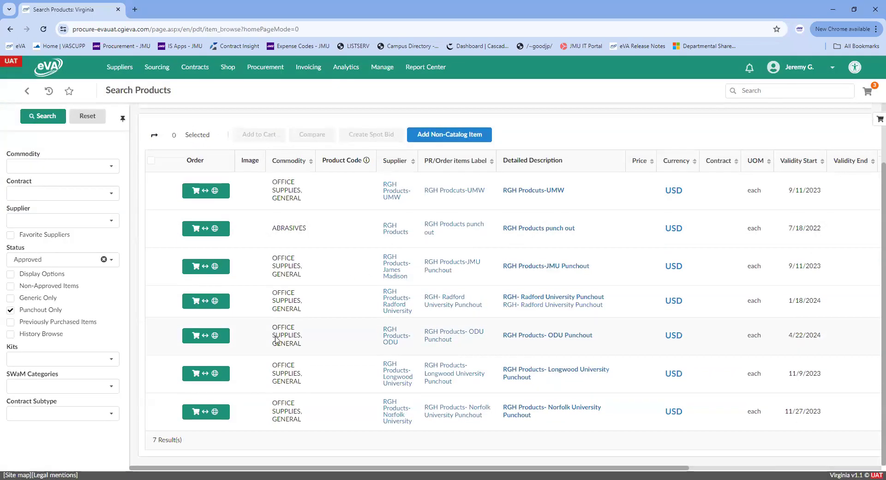
{"action": "left_click", "coordinate": [211, 268]}
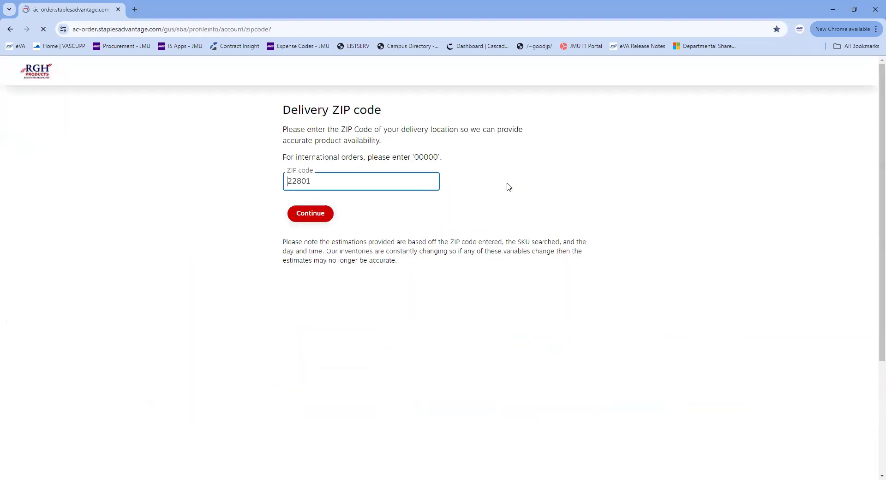
{"action": "left_click", "coordinate": [319, 213]}
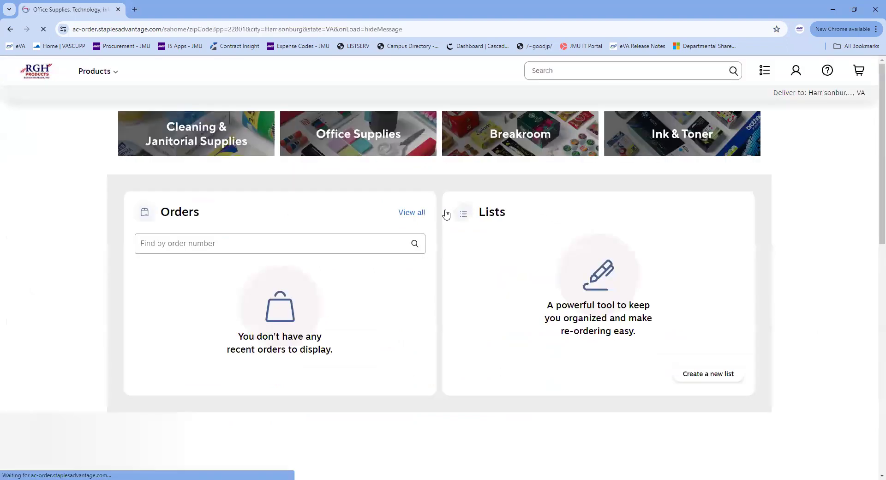
Add the Samsung DU7200 Series 65" 4K HDR Smart LED TV from a "tv" search to the RGH cart and submit the order to eVA.
{"action": "left_click", "coordinate": [579, 69]}
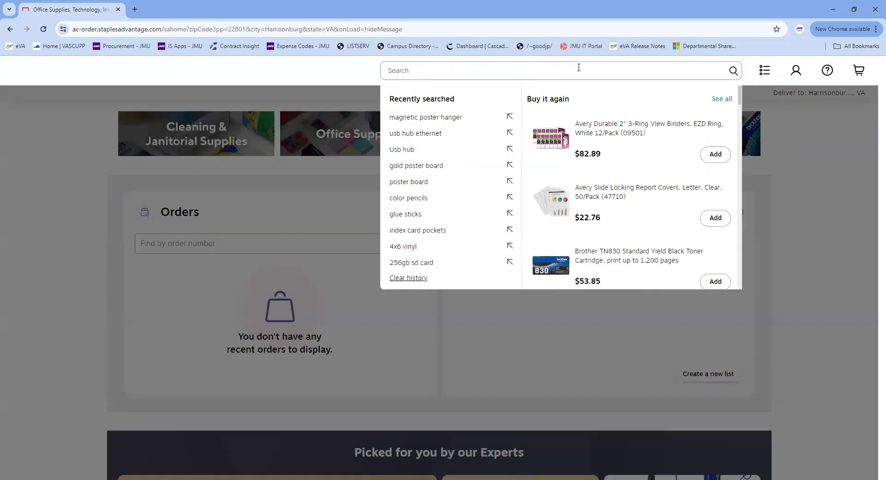
{"action": "type", "text": "tv"}
{"action": "key", "text": "Return"}
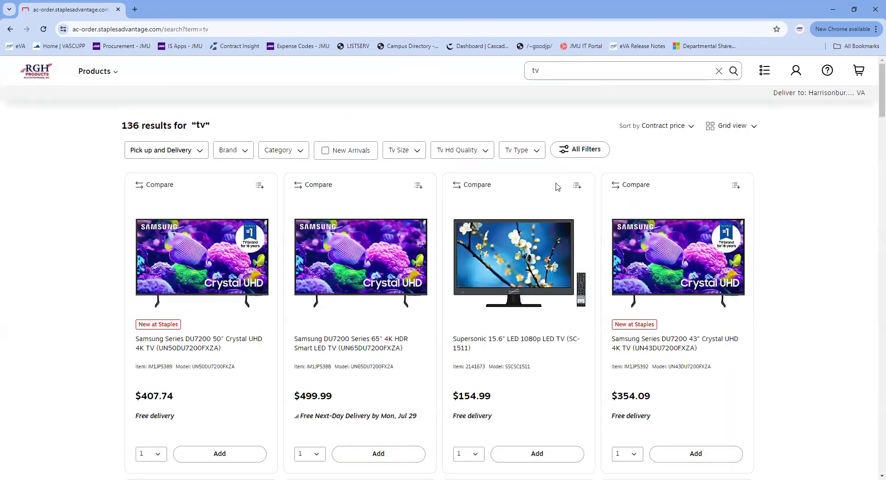
{"action": "left_click", "coordinate": [375, 449]}
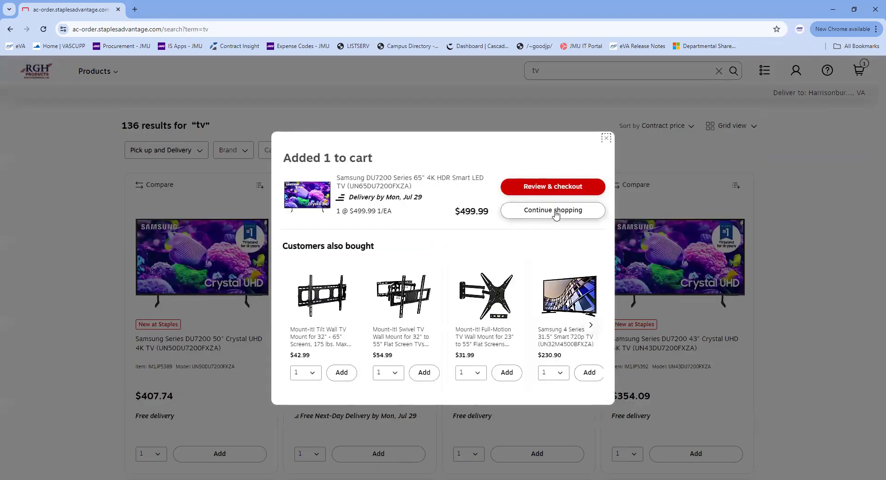
{"action": "left_click", "coordinate": [561, 188]}
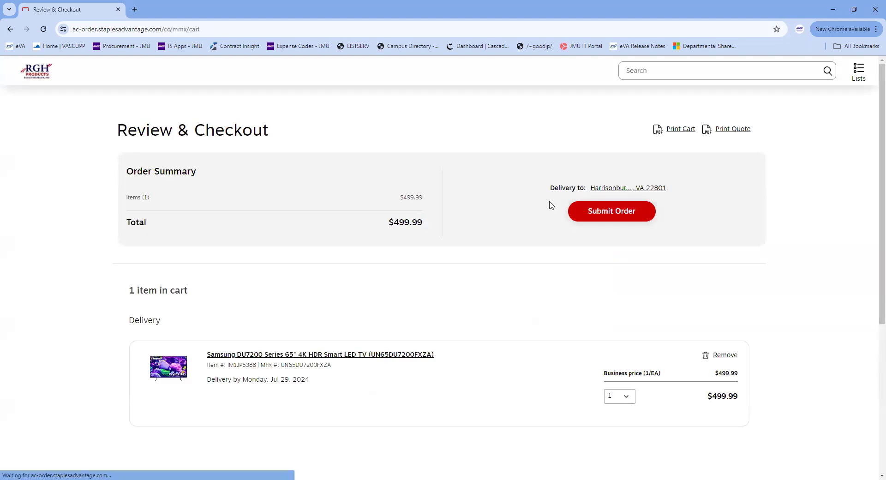
{"action": "left_click", "coordinate": [601, 215]}
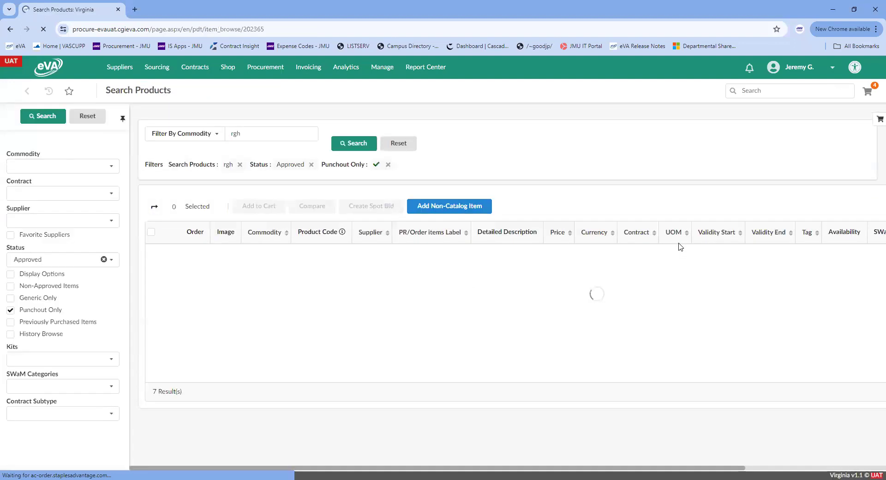
Delete the Samsung DU7200 Series 65" TV from the "Req. 7/26/2024" shopping cart.
{"action": "left_click", "coordinate": [877, 120]}
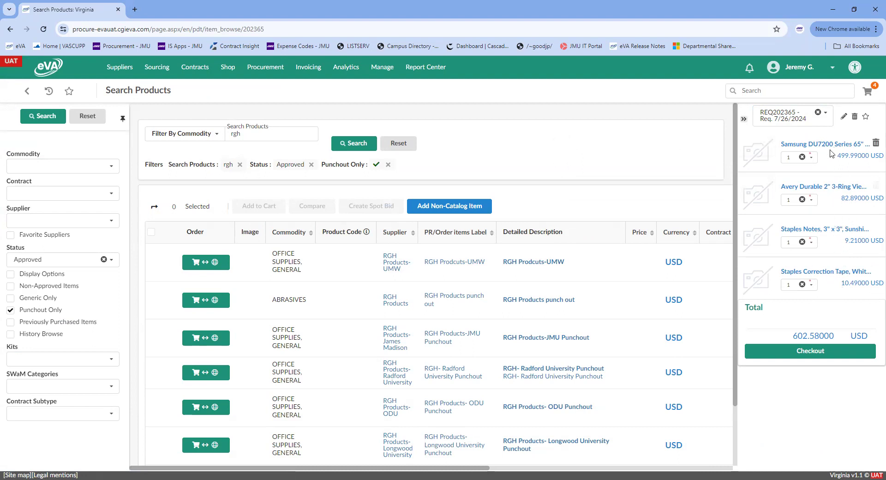
{"action": "left_click", "coordinate": [875, 144]}
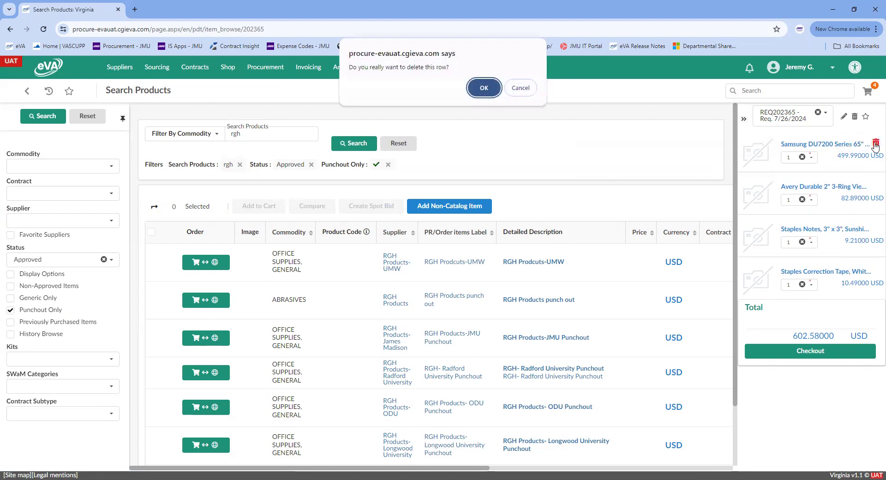
{"action": "left_click", "coordinate": [484, 88]}
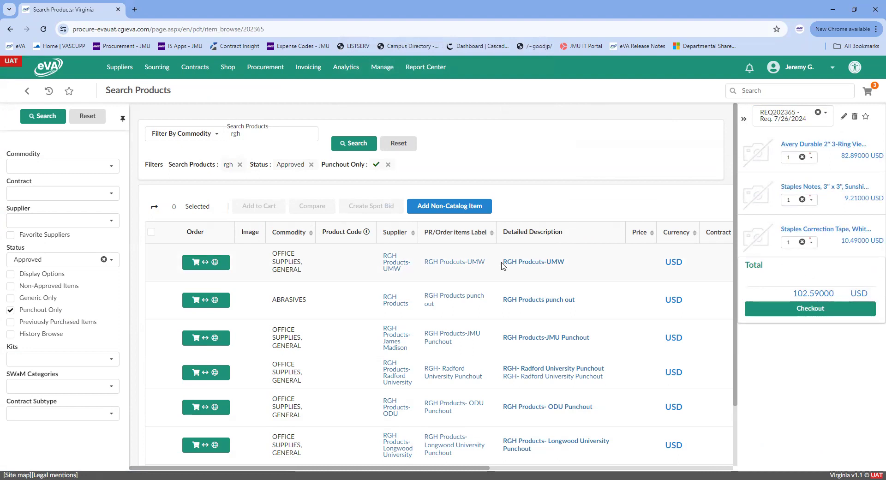
Check out the "Req. 7/26/2024" cart to view its draft requisition and return to the catalog.
{"action": "left_click", "coordinate": [802, 310]}
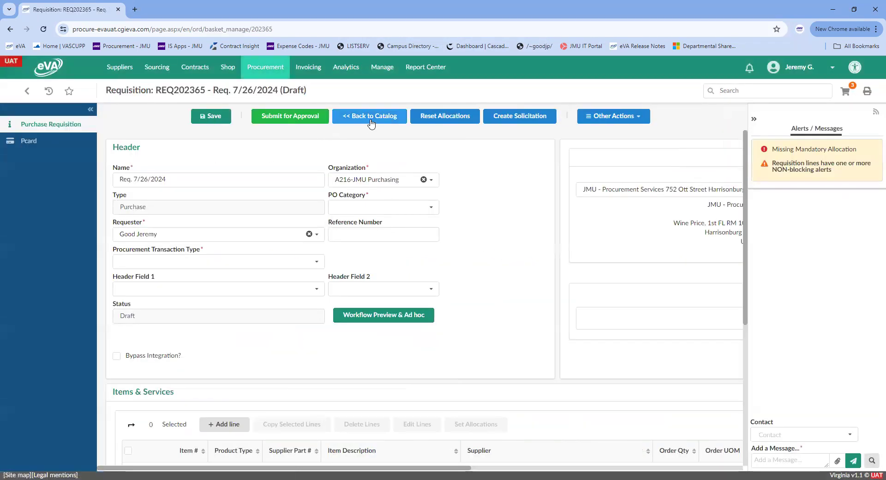
{"action": "left_click", "coordinate": [370, 121]}
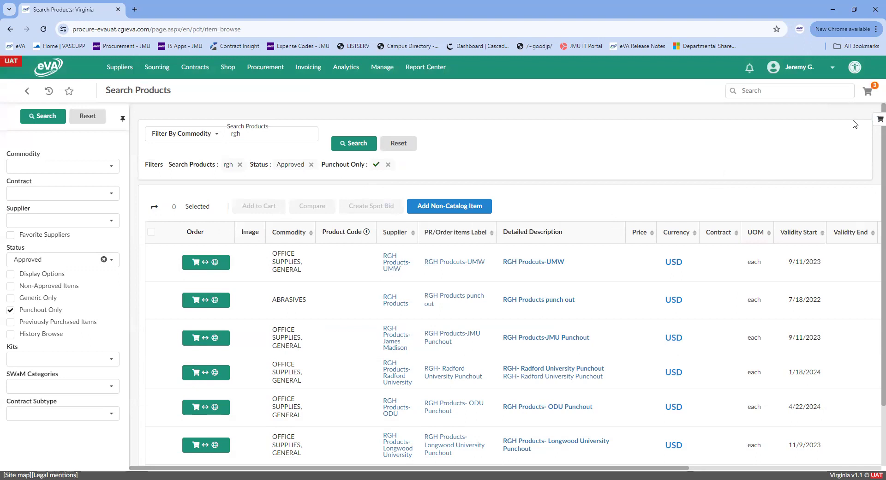
Rename the "Req. 7/26/2024" requisition as "RGH 7/26/2024" from the shopping cart.
{"action": "left_click", "coordinate": [879, 119]}
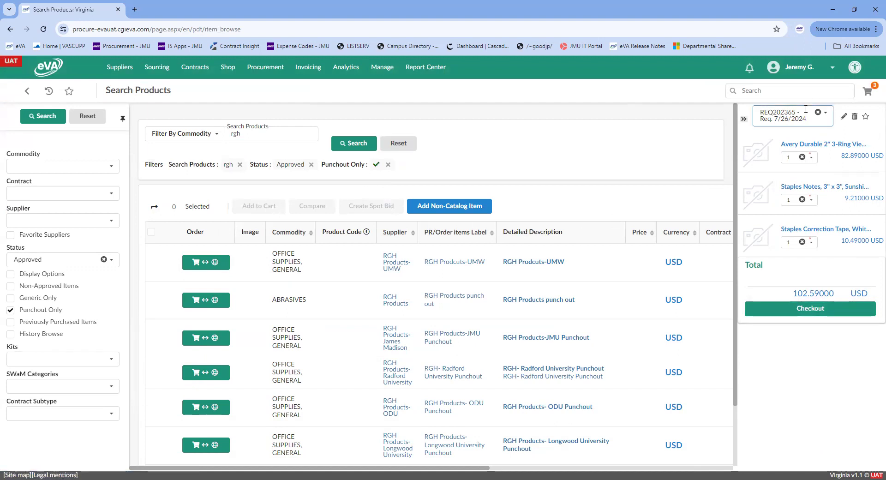
{"action": "left_click", "coordinate": [841, 117]}
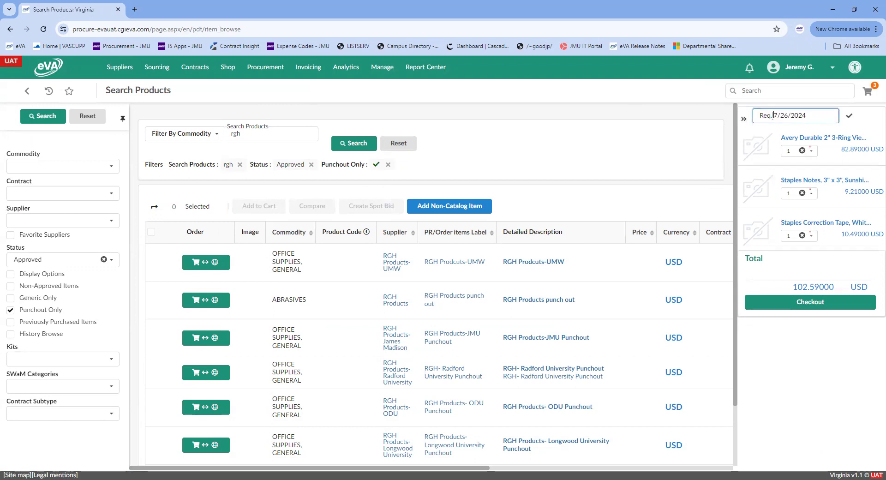
{"action": "key", "text": "BackSpace"}
{"action": "key", "text": "BackSpace"}
{"action": "key", "text": "BackSpace"}
{"action": "key", "text": "BackSpace"}
{"action": "key", "text": "BackSpace"}
{"action": "type", "text": "RGH"}
{"action": "left_click", "coordinate": [848, 116]}
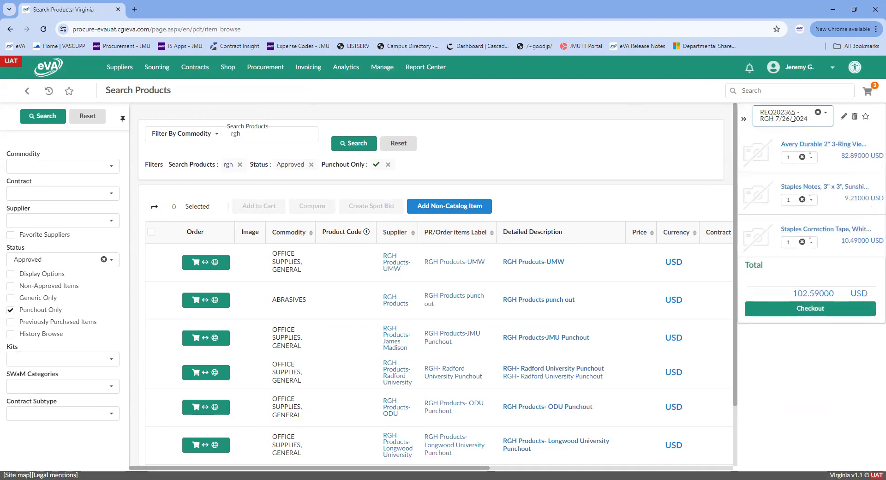
Switch the active cart to "TSRC 7/25/24" and search the punchout products for "tsrc" to locate the JMU-only catalog.
{"action": "left_click", "coordinate": [792, 119]}
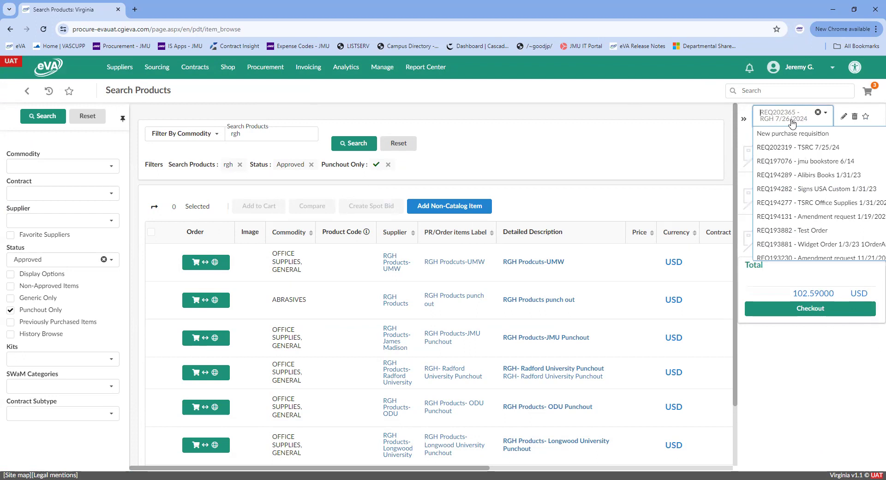
{"action": "left_click", "coordinate": [802, 148]}
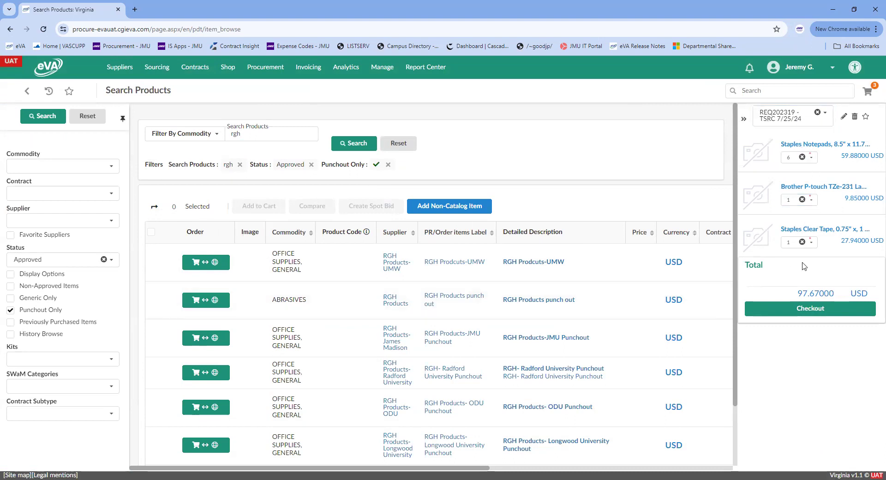
{"action": "double_click", "coordinate": [264, 141]}
{"action": "type", "text": "tsrc"}
{"action": "left_click", "coordinate": [349, 146]}
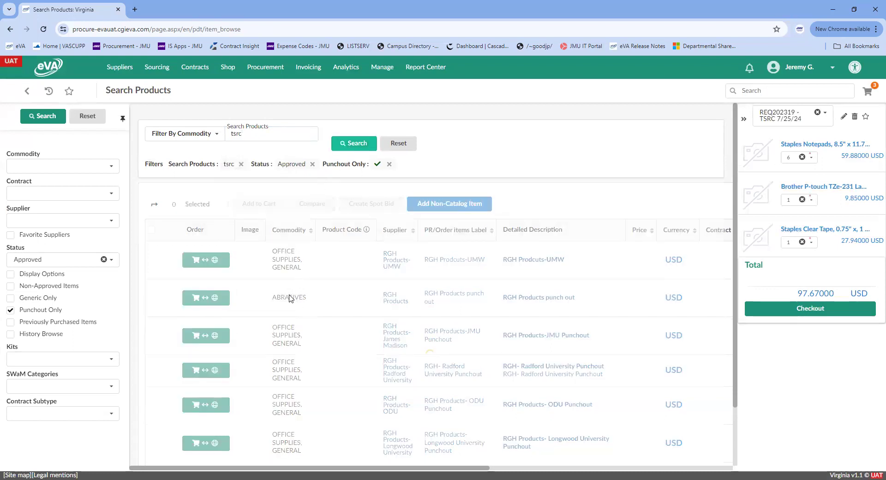
{"action": "scroll", "coordinate": [244, 318], "scroll_direction": "down", "scroll_amount": 5}
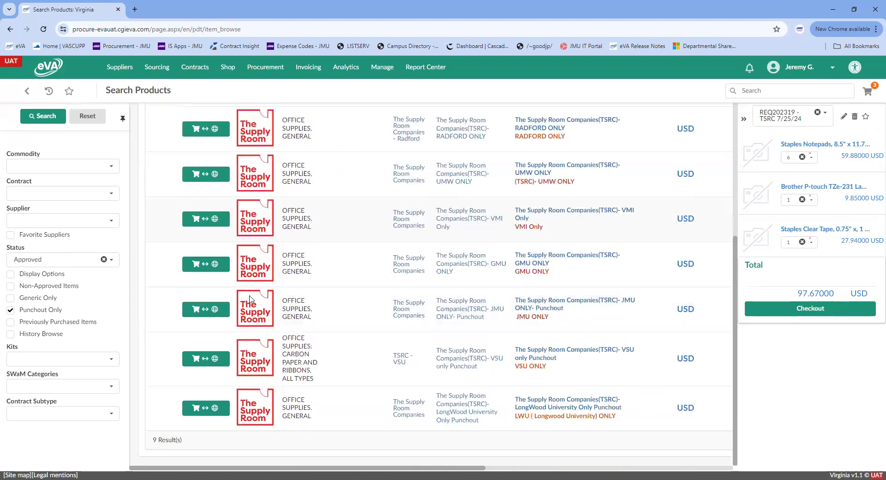